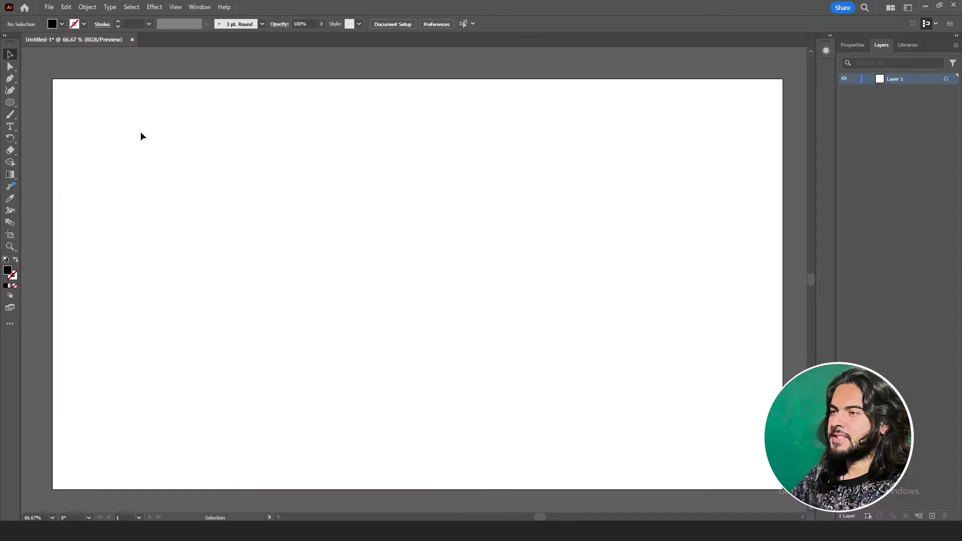
Step: Add the letter G as text in Roboto Black and enlarge it to about 351 pt with an orange fill
click(10, 126)
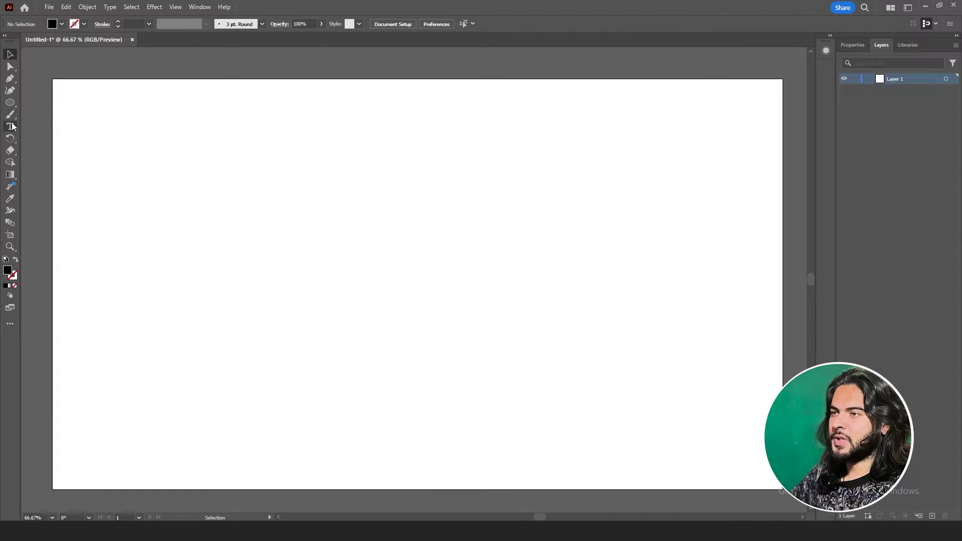
click(284, 198)
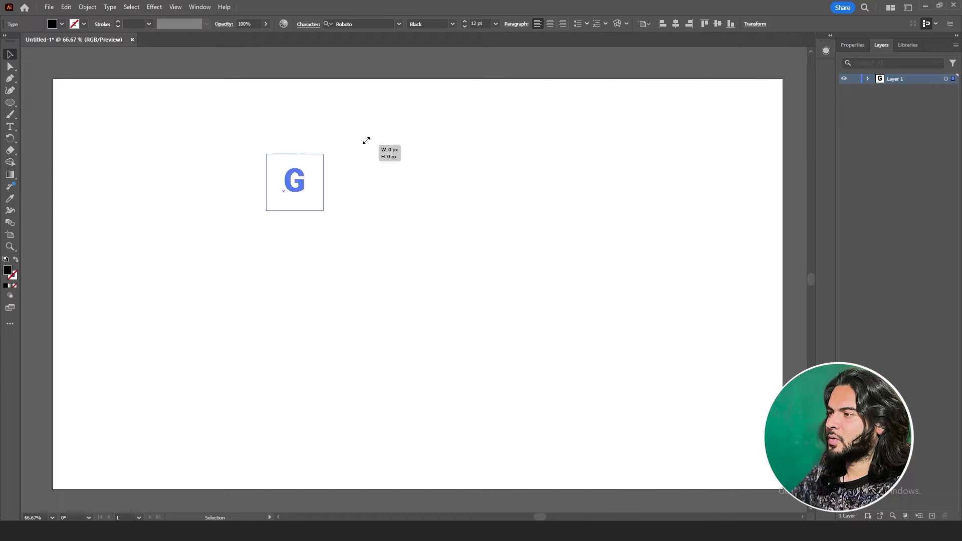
drag(366, 140, 408, 82)
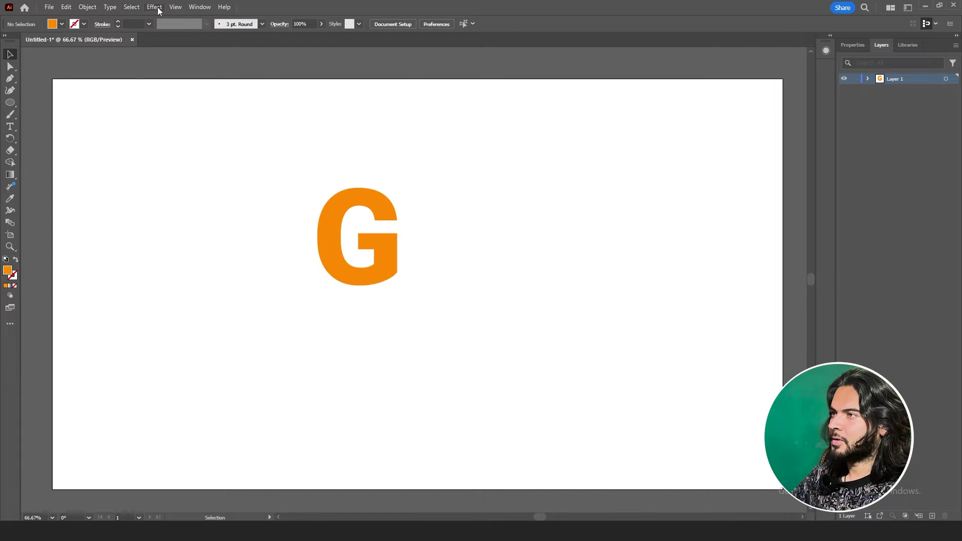
Step: Open the 3D and Materials settings and turn the letter G into a flat Plane 3D object
click(155, 7)
mouse_move(203, 65)
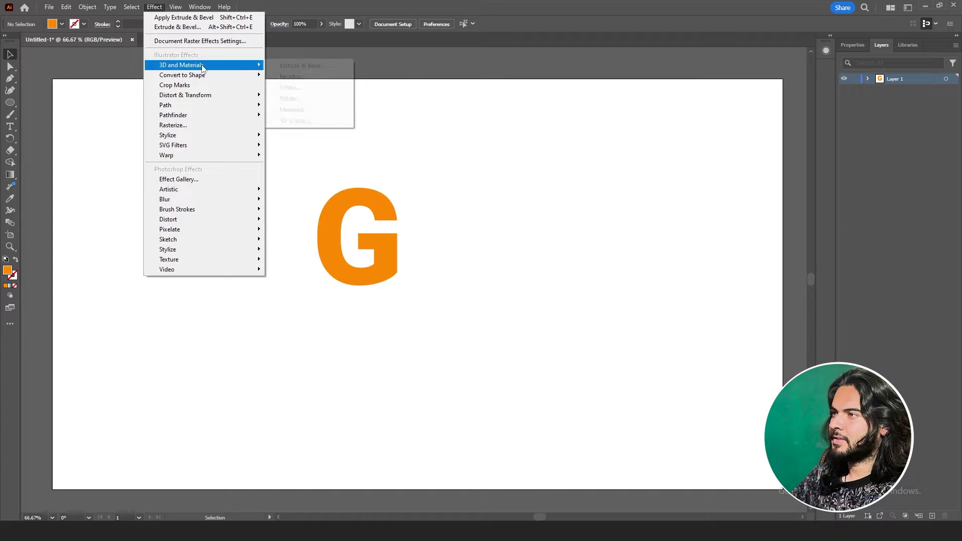
click(294, 70)
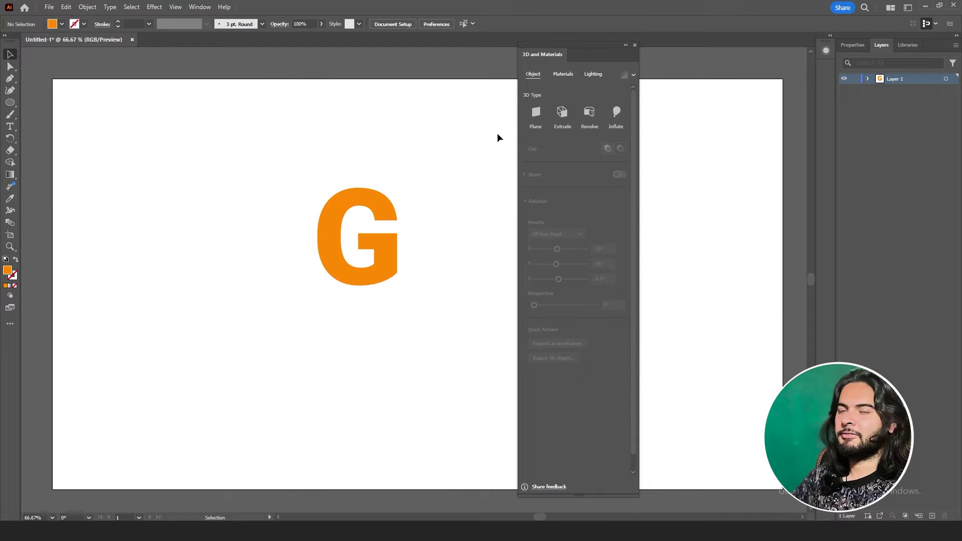
key(ctrl+a)
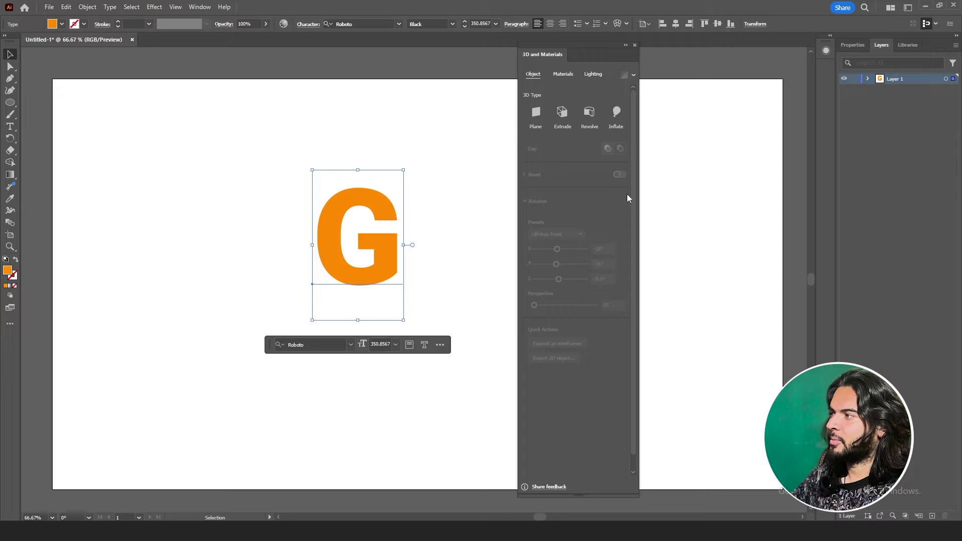
click(536, 112)
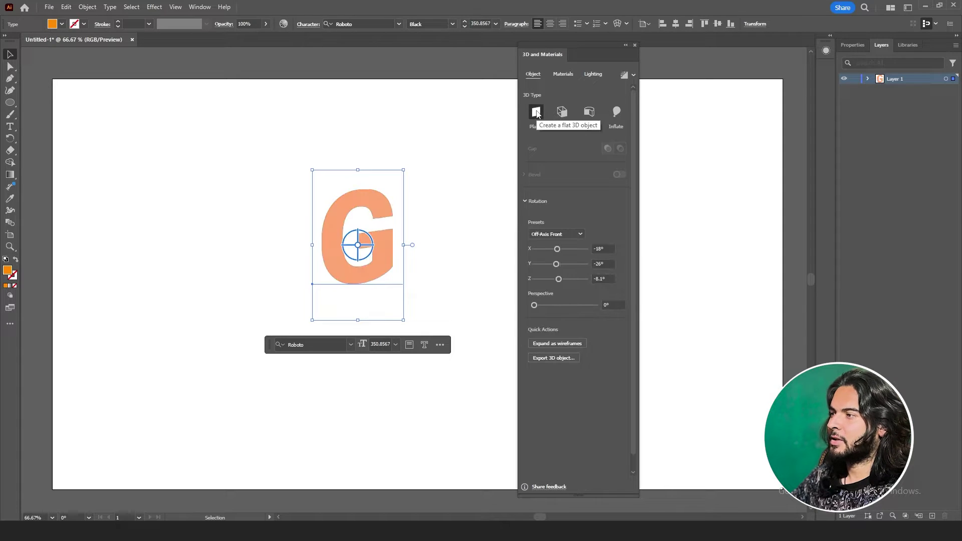
Step: Try different X, Y and Z rotations on the flat letter G and undo them
drag(557, 249, 569, 279)
key(ctrl+z)
key(ctrl+z)
key(ctrl+z)
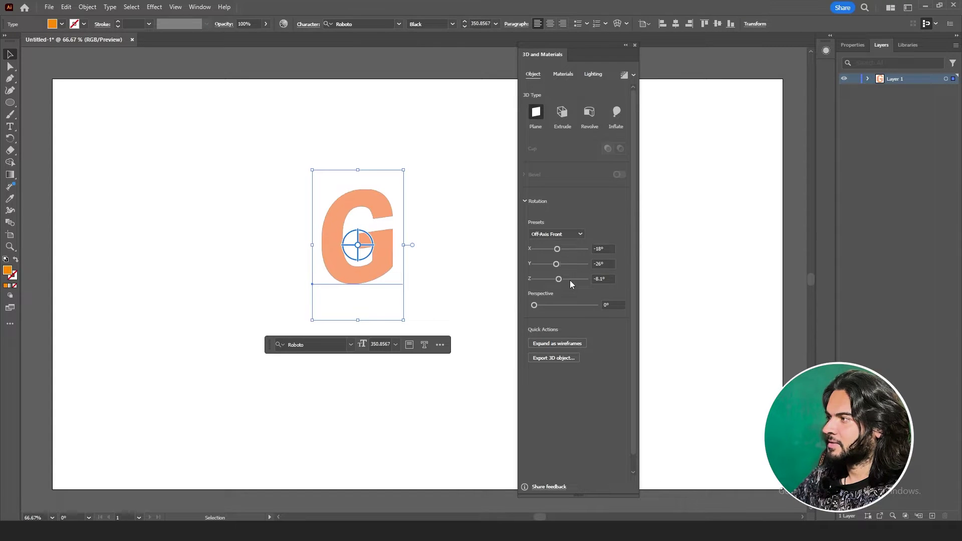
Step: Switch the letter G to the Extrude 3D type with a depth of about 244 pt
click(562, 113)
click(561, 113)
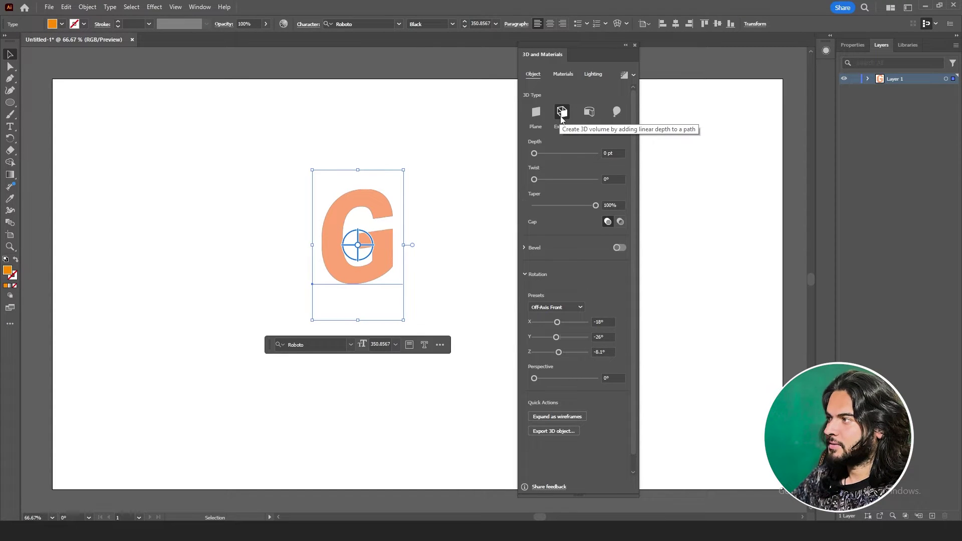
click(560, 116)
drag(540, 152, 543, 154)
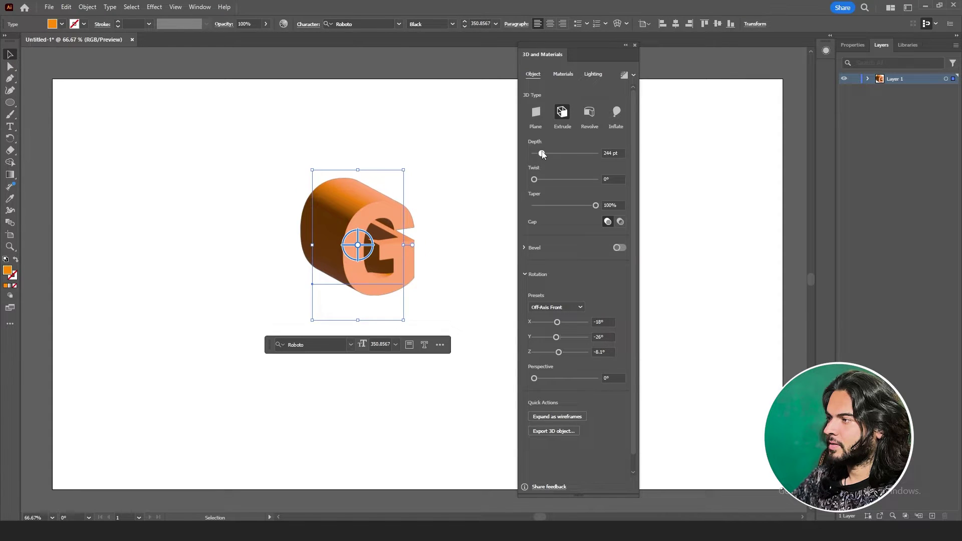
Step: Try the Revolve type on the letter G, return it to Extrude, and view the classic 3D effects
click(590, 119)
click(562, 114)
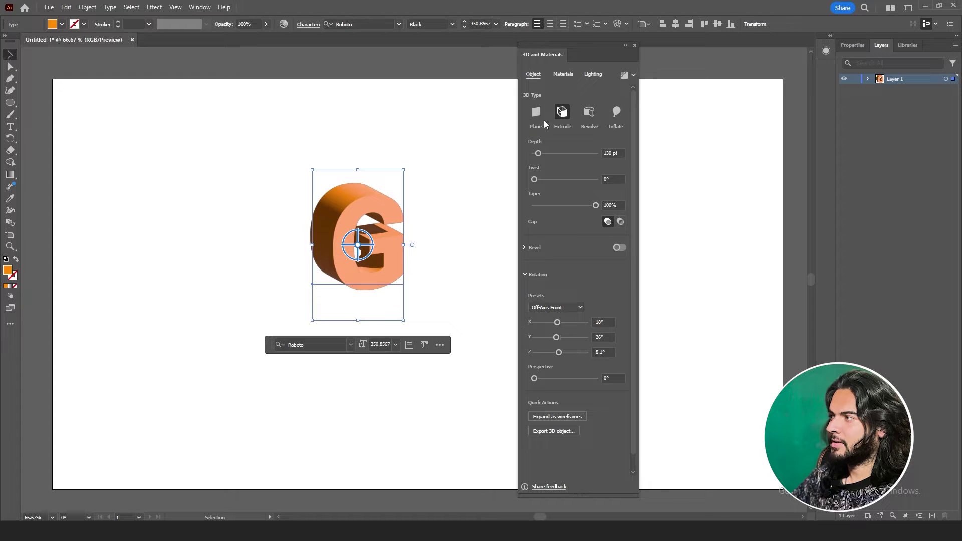
click(200, 7)
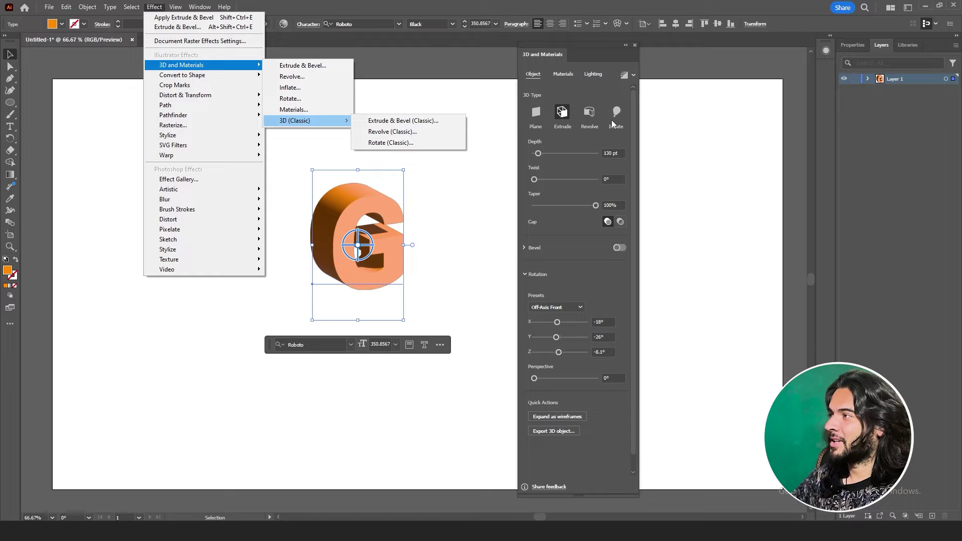
Step: Set the letter's extrusion to a depth of 342 pt, a twist of 193° and a taper of 38%, with a solid cap
drag(538, 153, 554, 161)
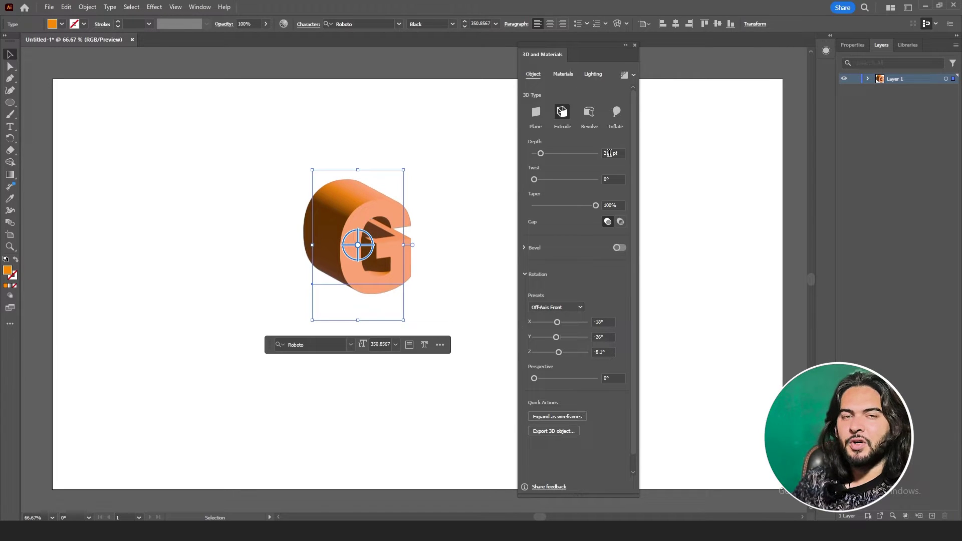
drag(545, 153, 562, 206)
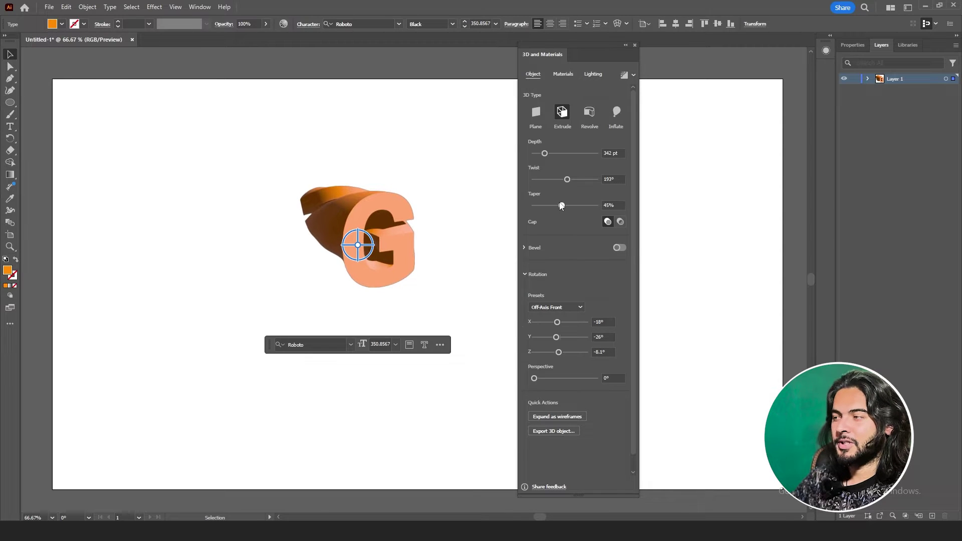
drag(561, 206, 557, 206)
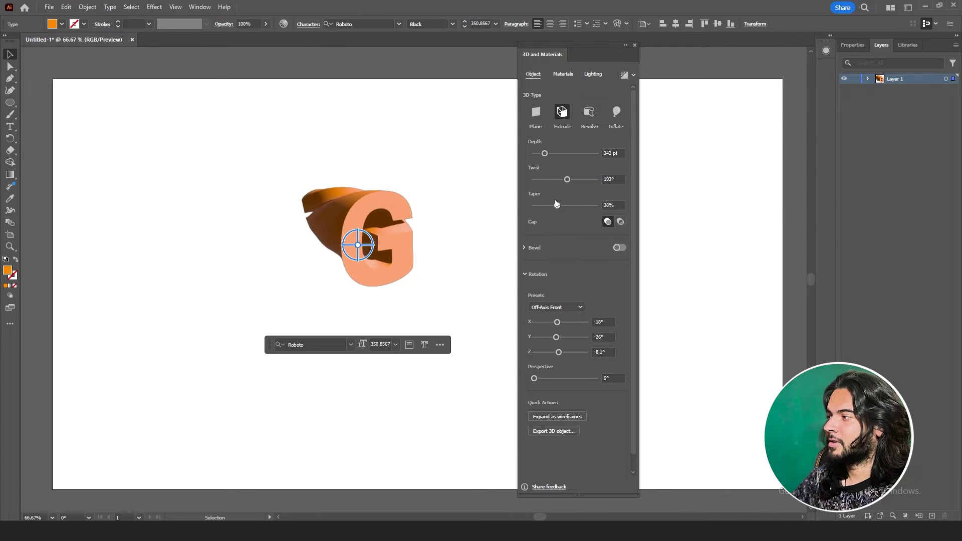
click(620, 222)
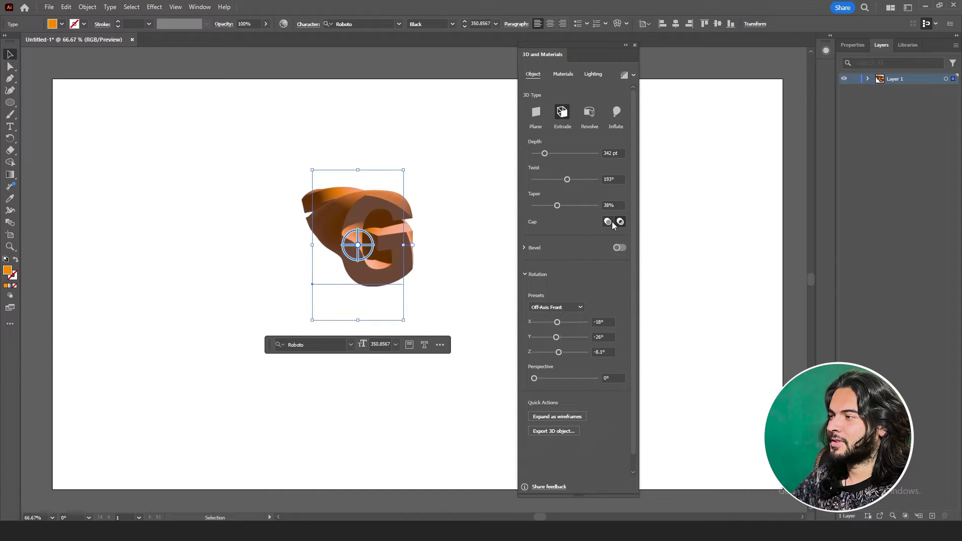
click(608, 221)
Step: Try the Classic, Round, Convex and Classic Outline bevel shapes on the extruded letter and turn the bevel off again
click(527, 249)
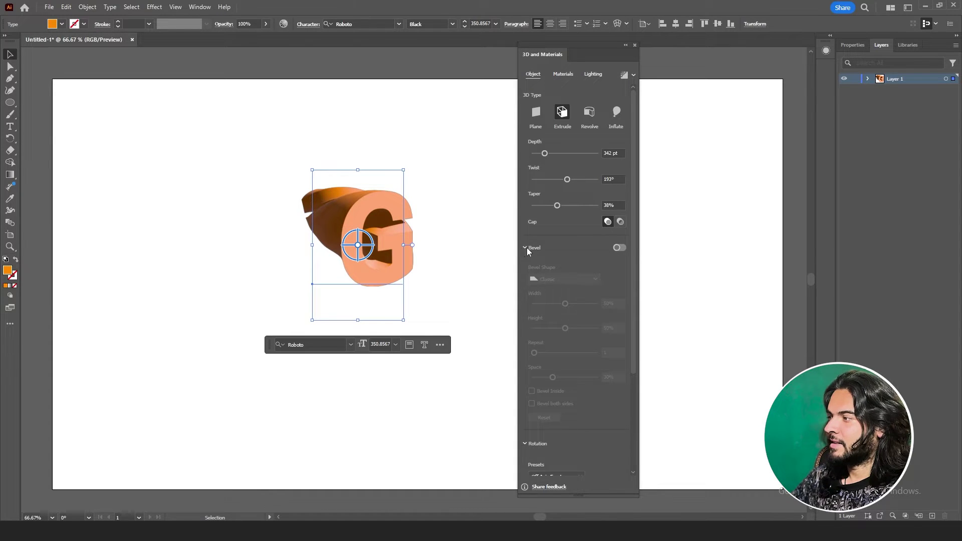
click(620, 248)
click(551, 278)
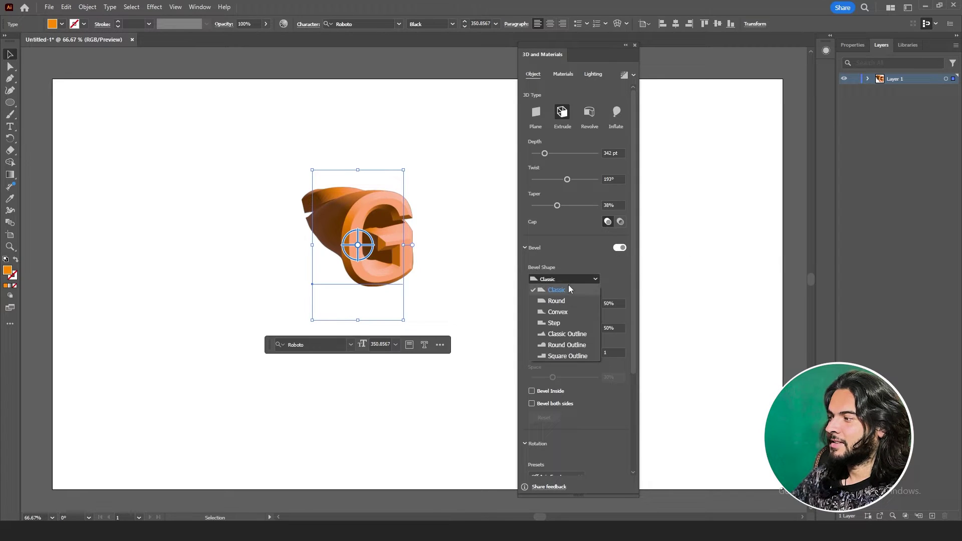
click(560, 300)
click(560, 279)
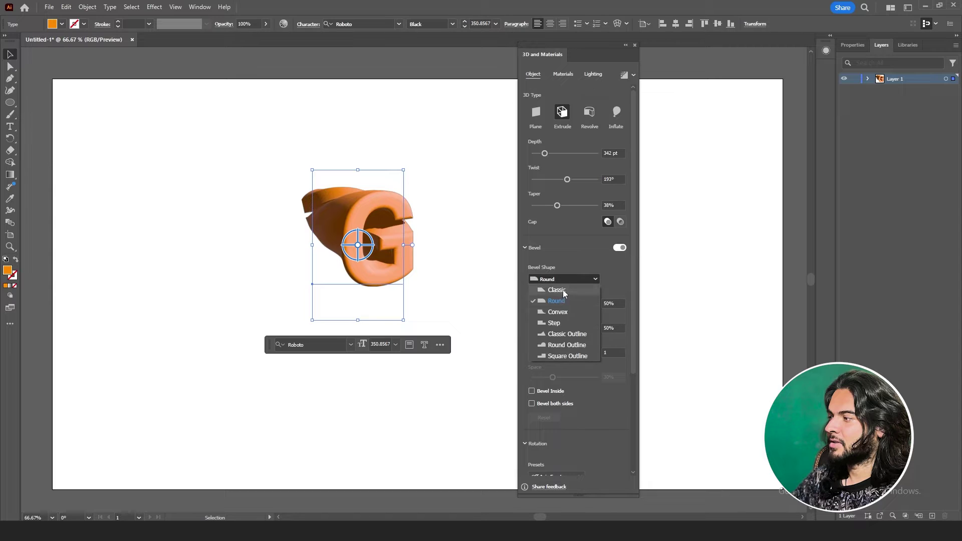
click(557, 318)
click(564, 280)
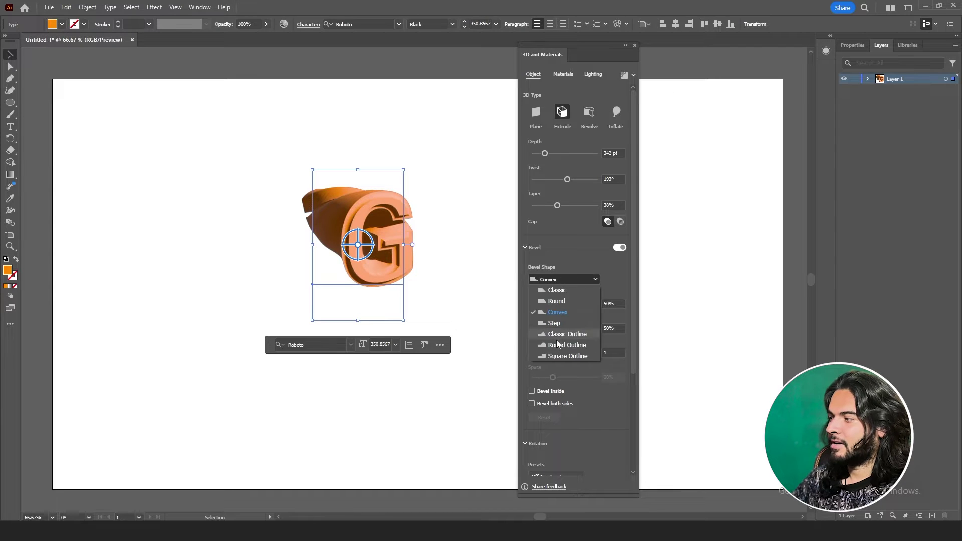
click(567, 336)
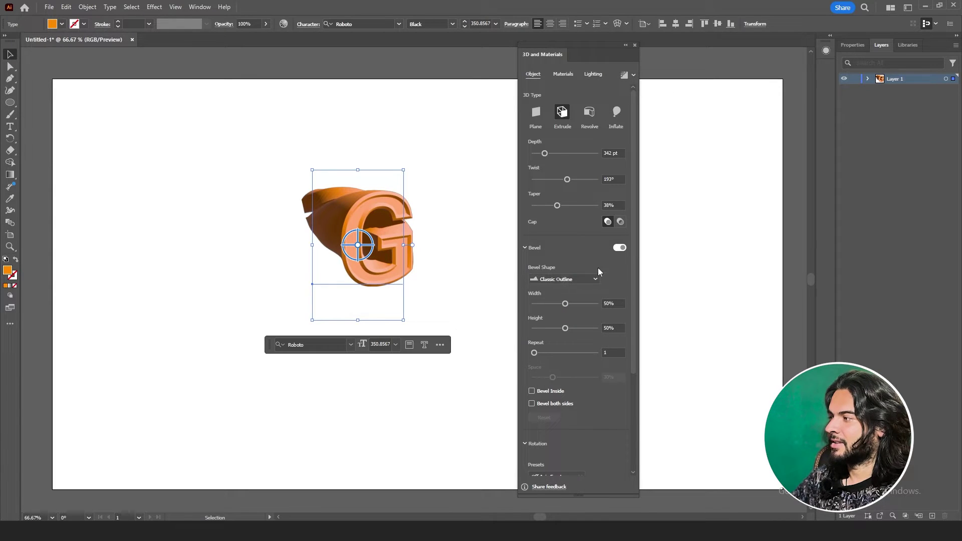
click(621, 248)
Step: Rotate the extruded letter G to 23° on X and -16° on Y
scroll(528, 304, down, 3)
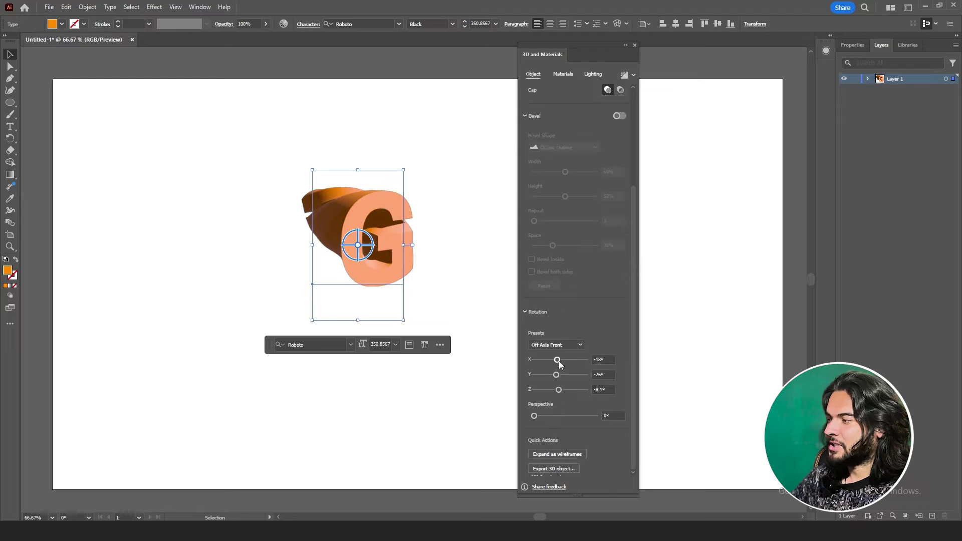
drag(560, 361, 535, 416)
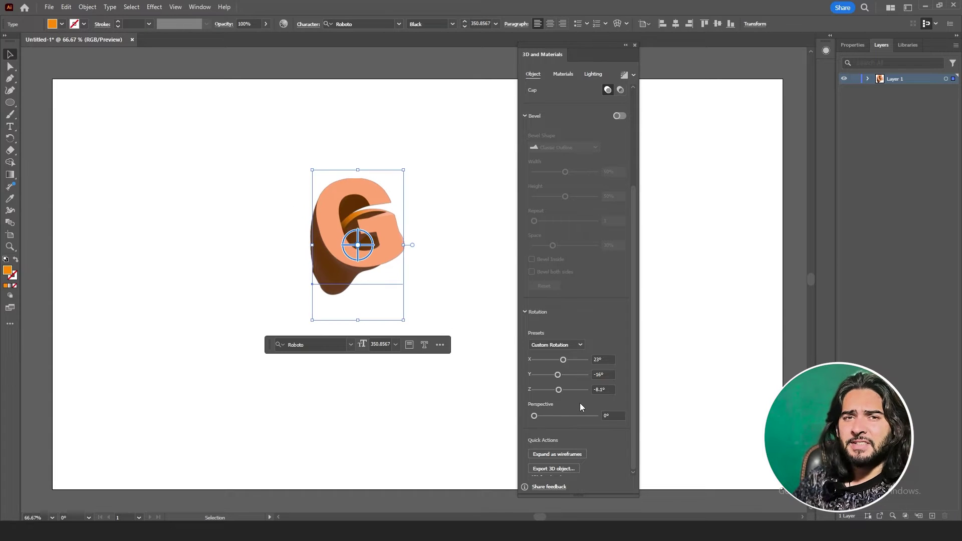
scroll(571, 283, up, 3)
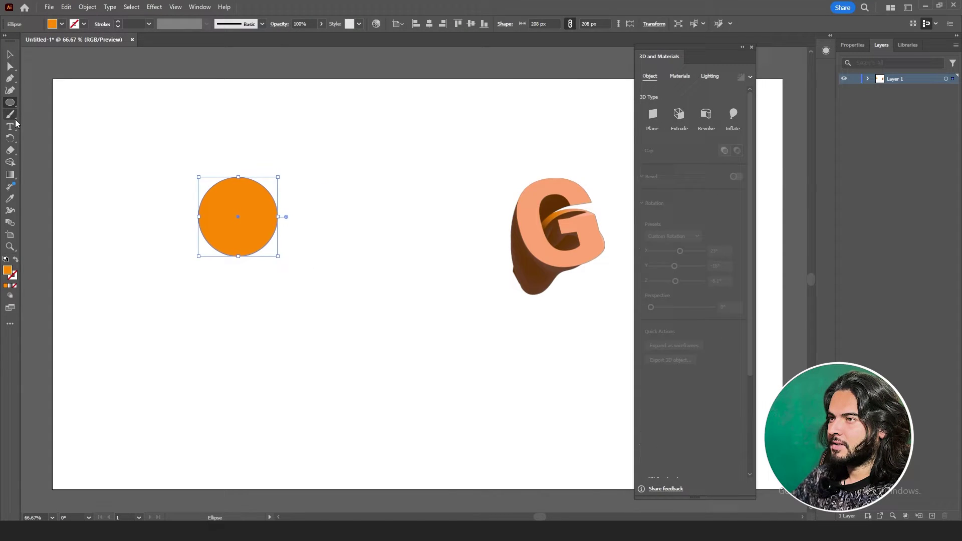
Step: Cut the orange circle at its top and bottom anchor points and delete the left half
drag(10, 150, 45, 159)
click(238, 176)
click(238, 257)
key(v)
click(218, 216)
key(Delete)
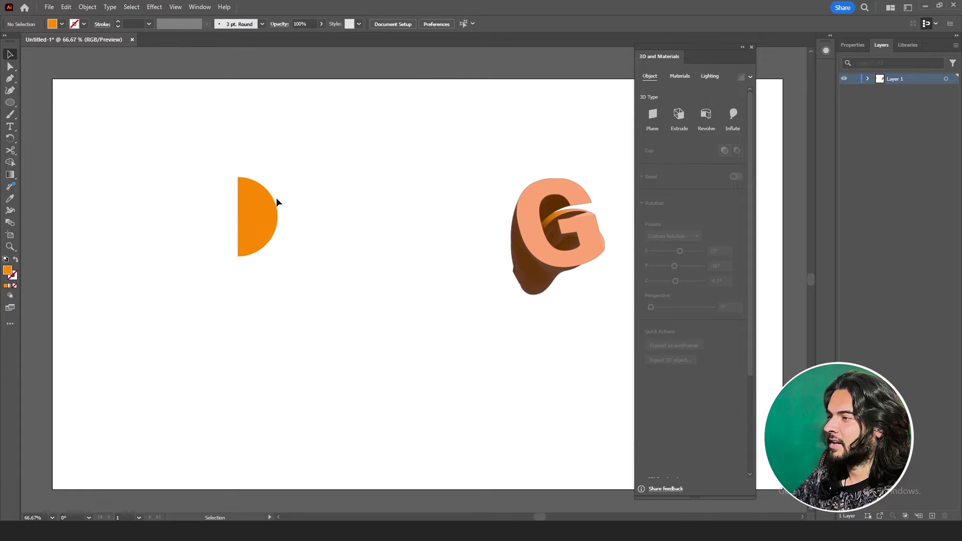
Step: Revolve the half circle into a full 360° sphere and rotate it to about X 171°, Y -153° and Z 176°
click(275, 202)
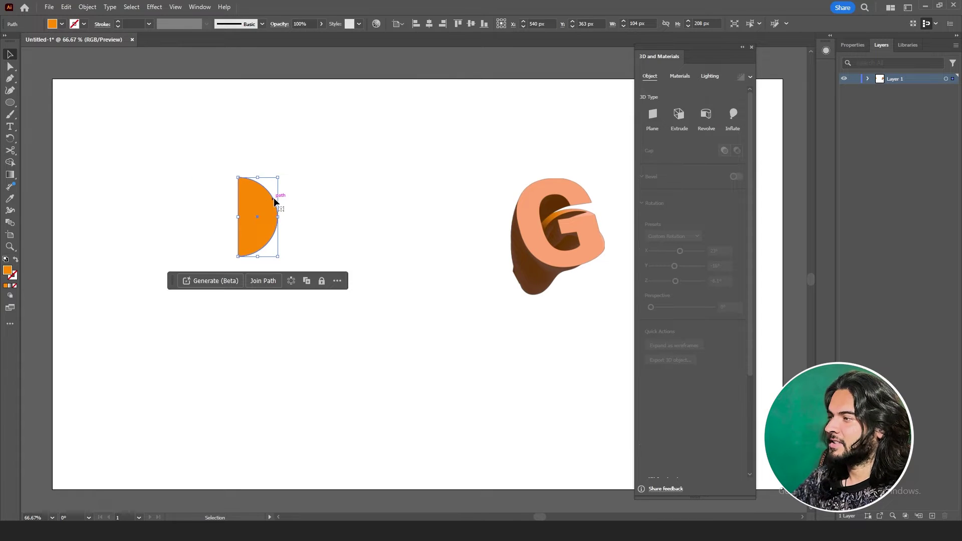
click(703, 118)
mouse_move(266, 221)
mouse_down()
mouse_move(278, 269)
mouse_move(318, 242)
mouse_move(265, 186)
mouse_move(252, 249)
mouse_move(286, 217)
mouse_move(168, 233)
mouse_move(268, 221)
mouse_move(276, 243)
mouse_move(275, 221)
mouse_move(276, 266)
mouse_move(293, 205)
mouse_move(286, 216)
mouse_up()
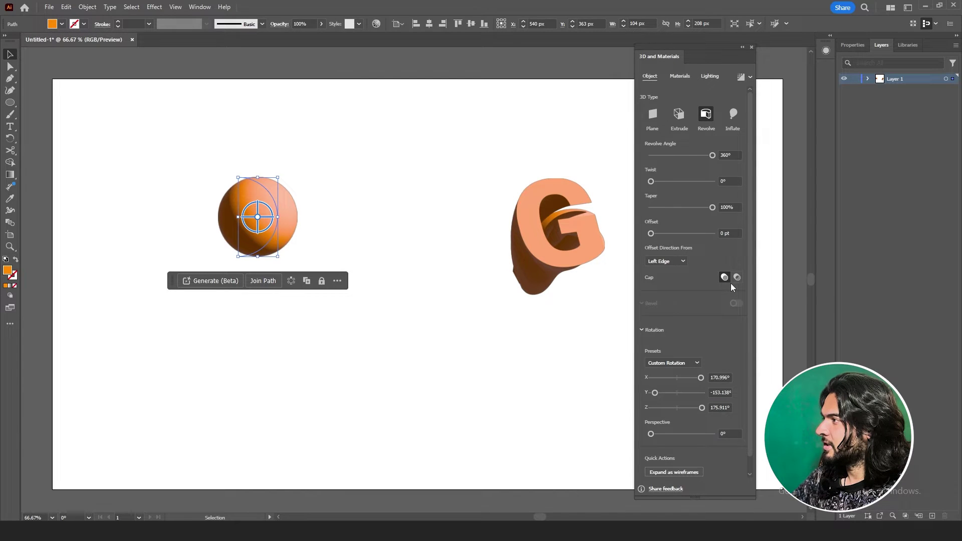
scroll(731, 283, up, 1)
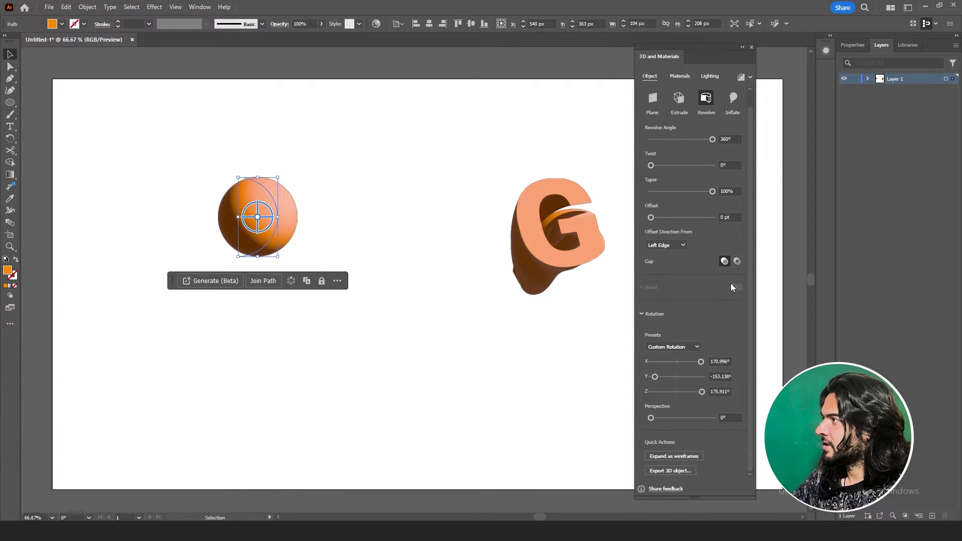
Step: In the sphere's lighting settings, reposition the light, try the Diffuse, Top Left and Right presets, and return to Standard
click(710, 77)
mouse_move(700, 167)
mouse_down()
mouse_move(683, 194)
mouse_move(709, 179)
mouse_move(708, 164)
mouse_move(691, 160)
mouse_move(714, 172)
mouse_move(706, 168)
mouse_up()
click(680, 118)
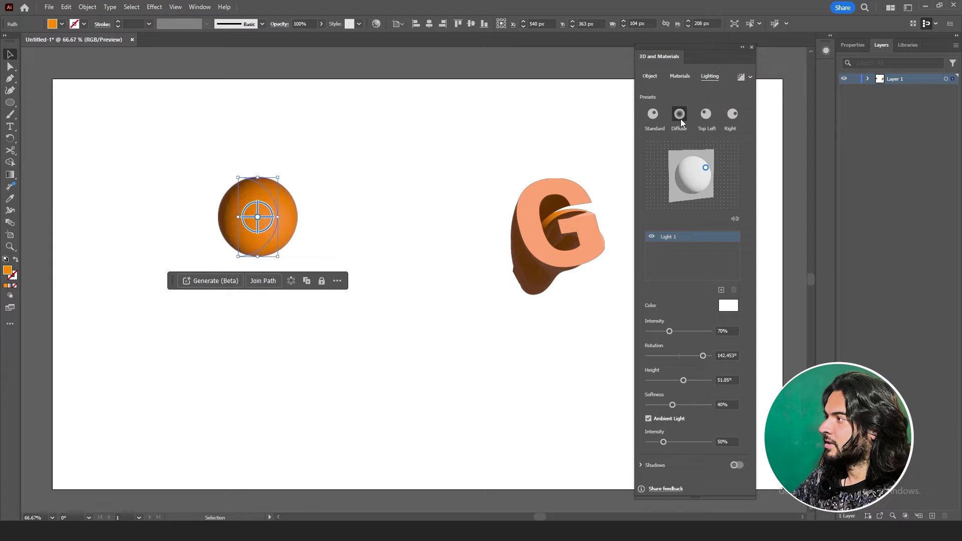
click(707, 114)
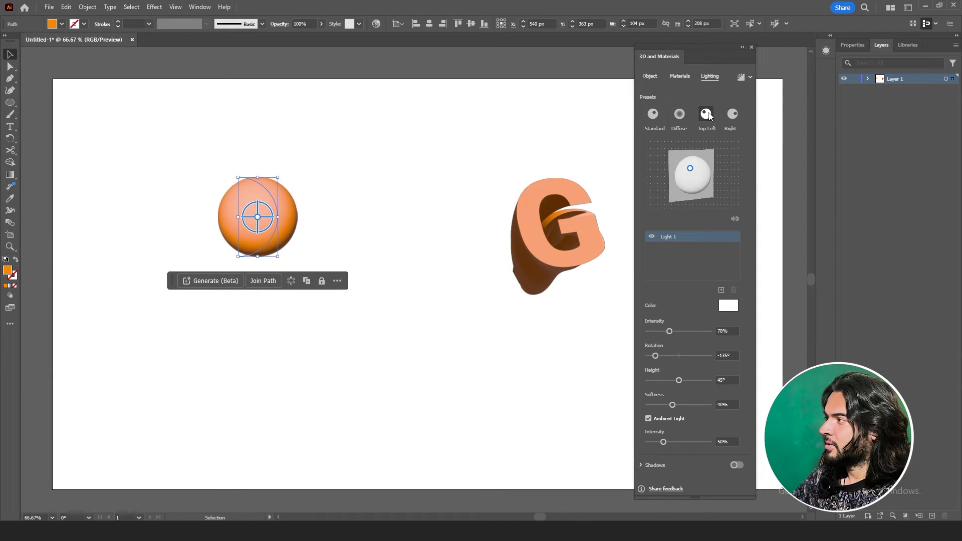
click(733, 117)
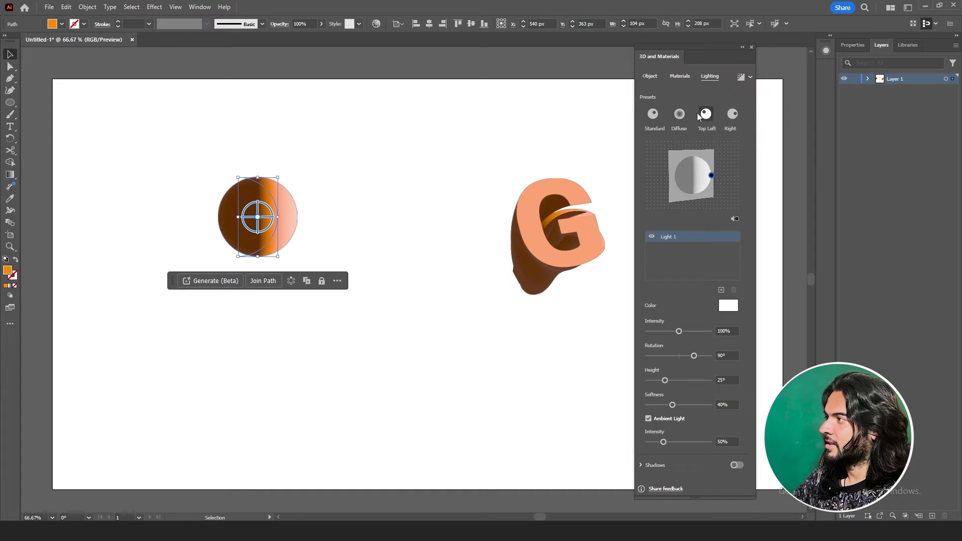
click(654, 115)
Step: Change the colour of the sphere's light to red and set its intensity to 70%
click(728, 305)
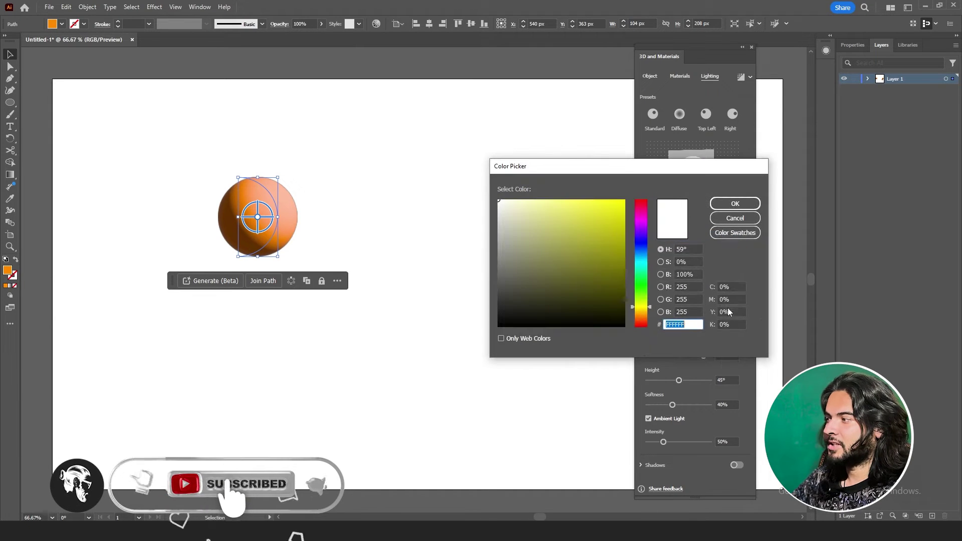
click(625, 200)
click(643, 226)
drag(645, 228, 639, 315)
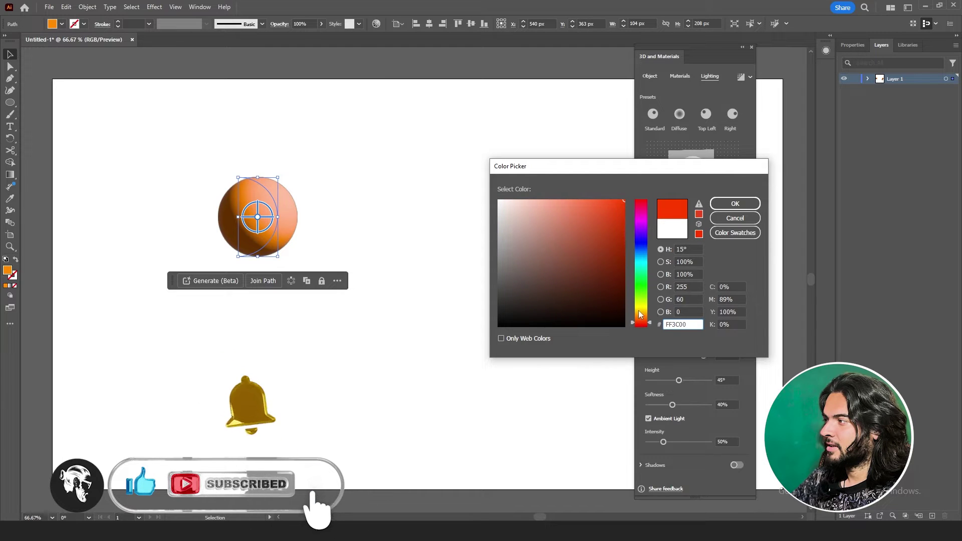
click(612, 230)
click(722, 204)
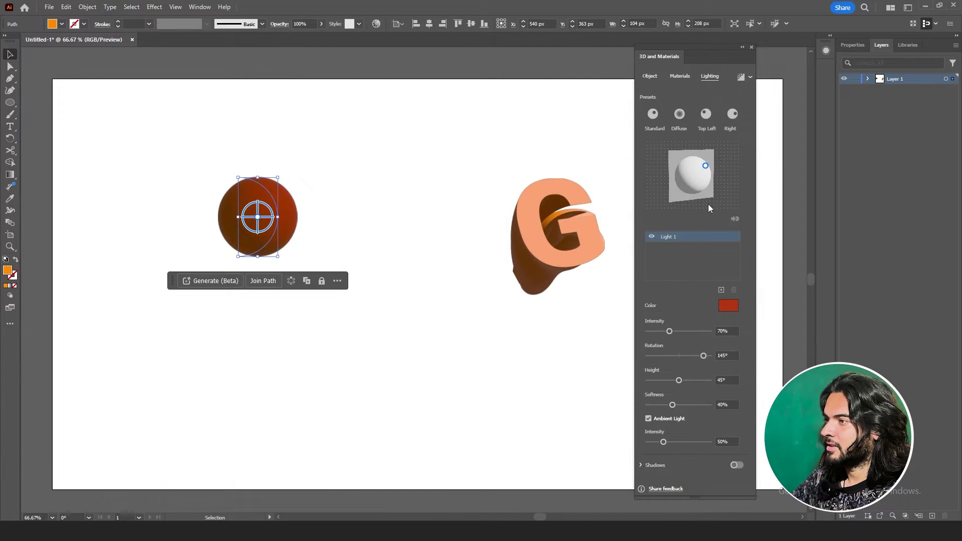
mouse_move(669, 331)
mouse_down()
mouse_move(685, 332)
mouse_move(669, 332)
mouse_up()
Step: Add a second light to the sphere at about -50.9° rotation and 5.9° height, and lower its intensity
click(721, 290)
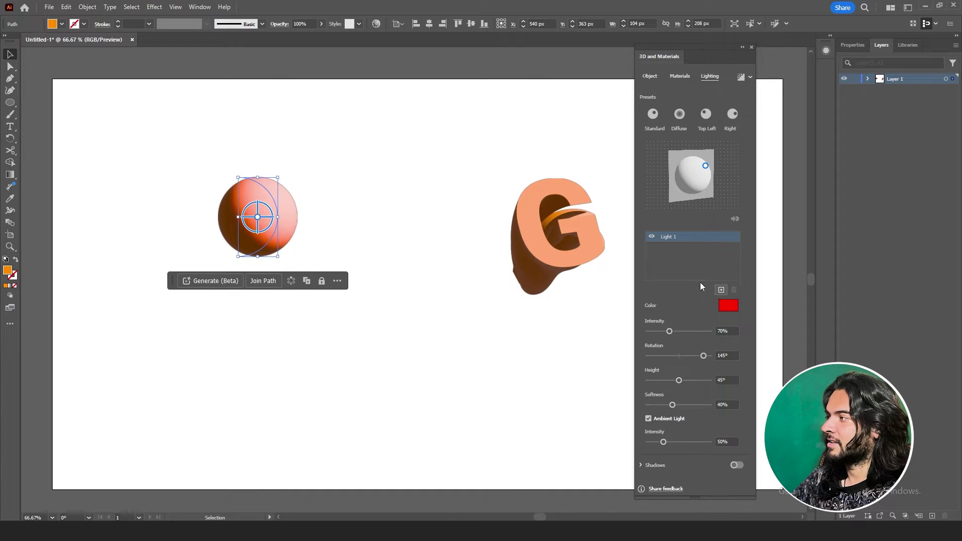
drag(699, 163, 678, 192)
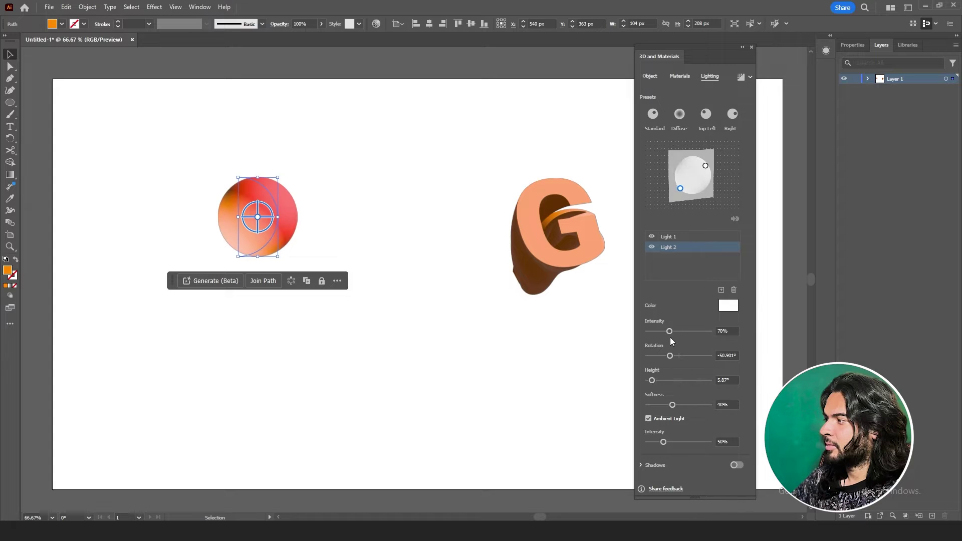
drag(670, 331, 655, 332)
Step: Turn off the ambient light and enable the shadow for Light 1, with distance from object 23% and shadow bounds 394%
click(669, 237)
click(735, 468)
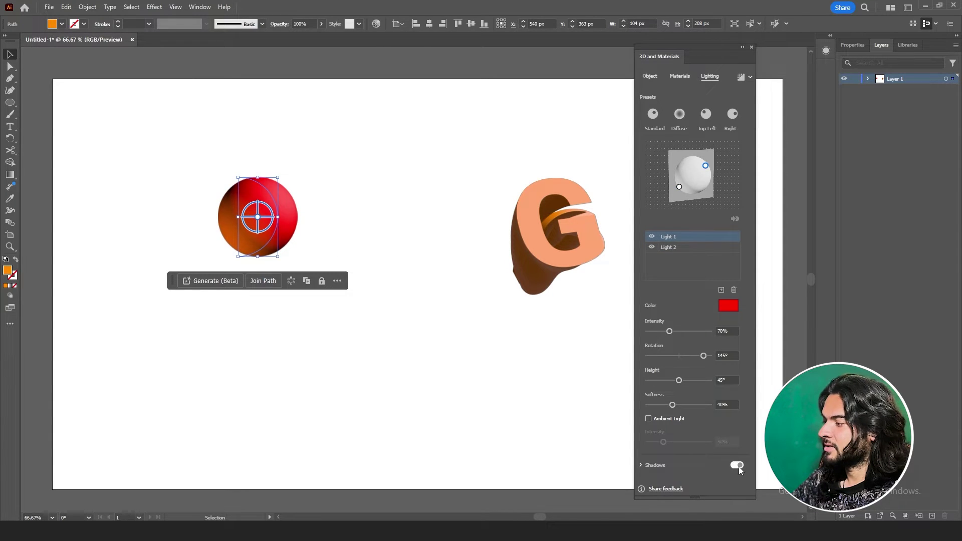
mouse_move(648, 446)
mouse_down()
mouse_move(675, 445)
mouse_move(663, 446)
mouse_up()
drag(709, 470, 695, 471)
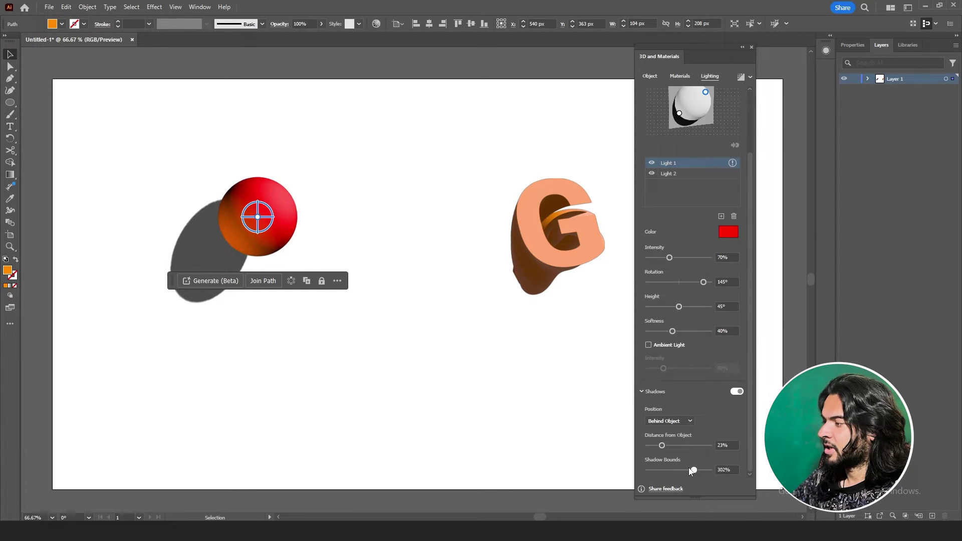
Step: Set the shadow position to Below Object and adjust Light 1 to about 148.6° rotation and 46.8° height
click(678, 420)
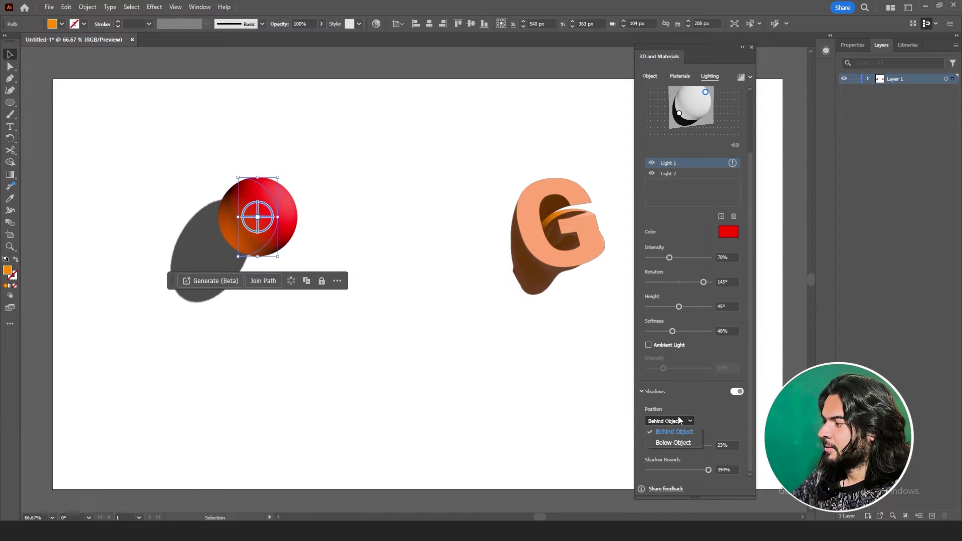
click(680, 442)
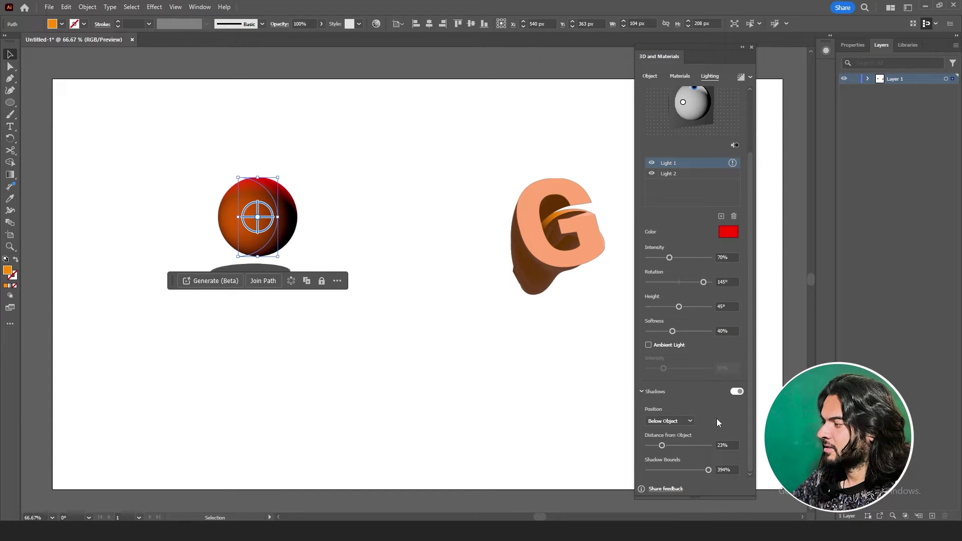
scroll(688, 261, up, 3)
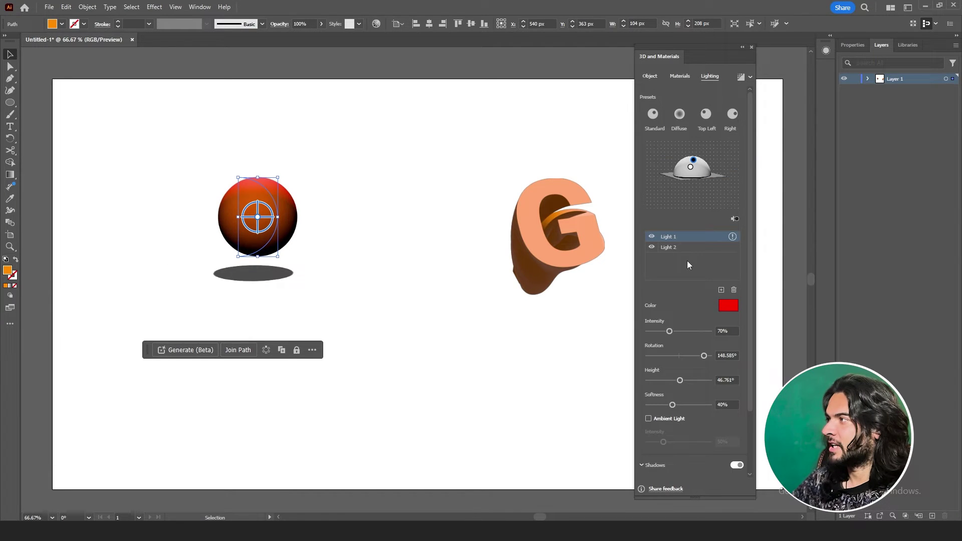
Step: Try several Substance materials on the sphere, including Canopy Diamond Concrete Tiles and Carved Concrete, and apply Creased Plastic Film
click(681, 75)
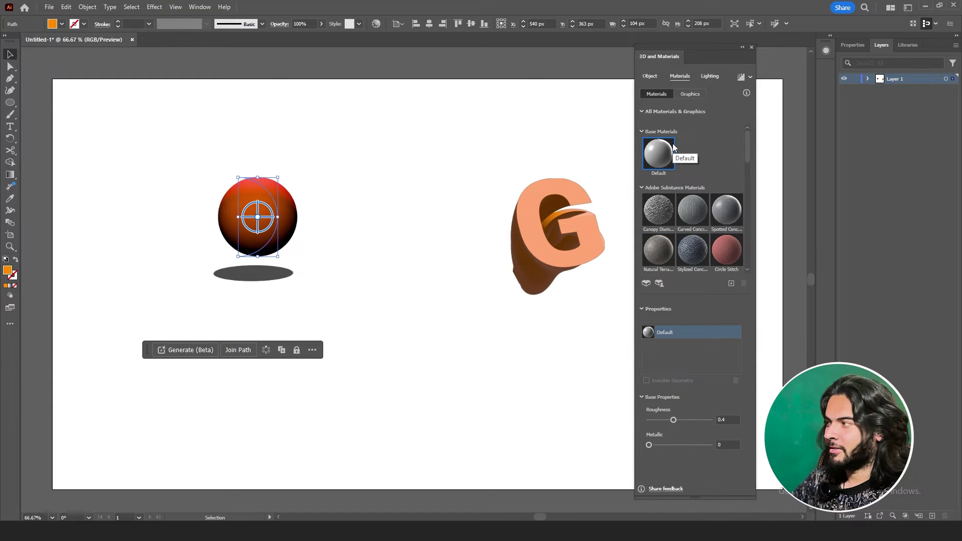
click(656, 214)
scroll(656, 216, down, 4)
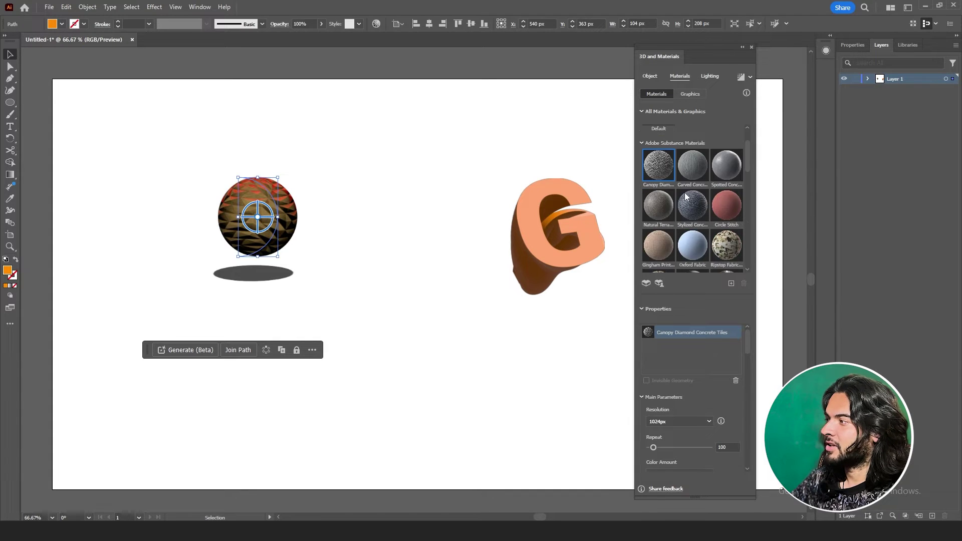
scroll(667, 201, up, 2)
click(727, 165)
scroll(254, 193, up, 3)
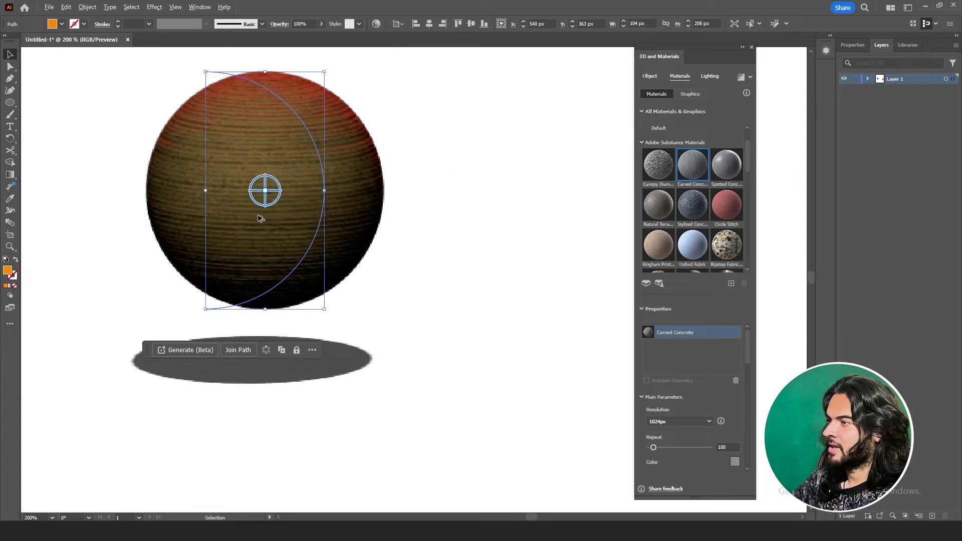
click(699, 216)
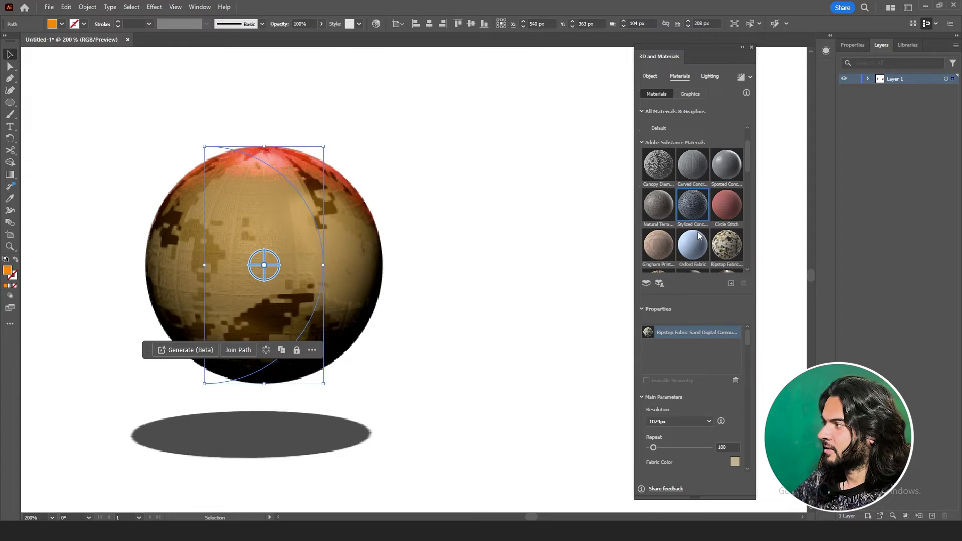
click(659, 244)
scroll(662, 216, down, 5)
click(664, 212)
click(658, 170)
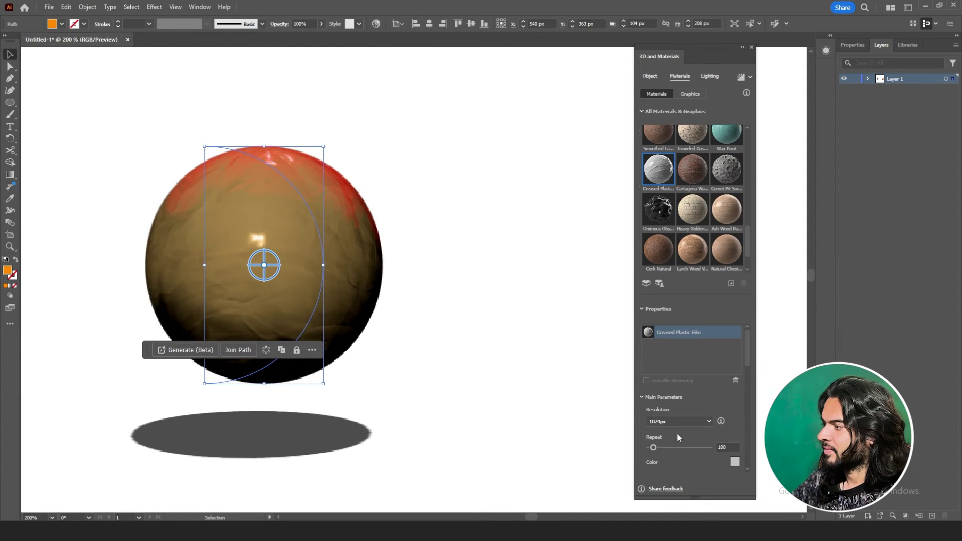
Step: Set the material's repeat to 809, crease intensity to about 0.59 and wrinkle intensity to 0.8, and adjust its position offset and rotation
scroll(659, 400, down, 3)
drag(657, 400, 678, 425)
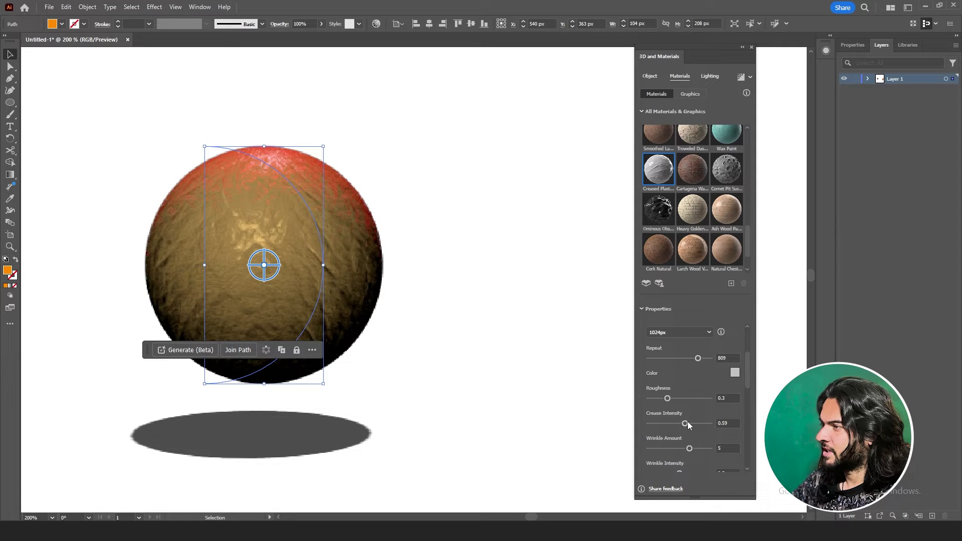
scroll(689, 425, down, 2)
mouse_move(680, 429)
mouse_down()
mouse_move(697, 429)
mouse_move(647, 430)
mouse_move(689, 429)
mouse_up()
scroll(671, 423, down, 6)
scroll(681, 342, up, 2)
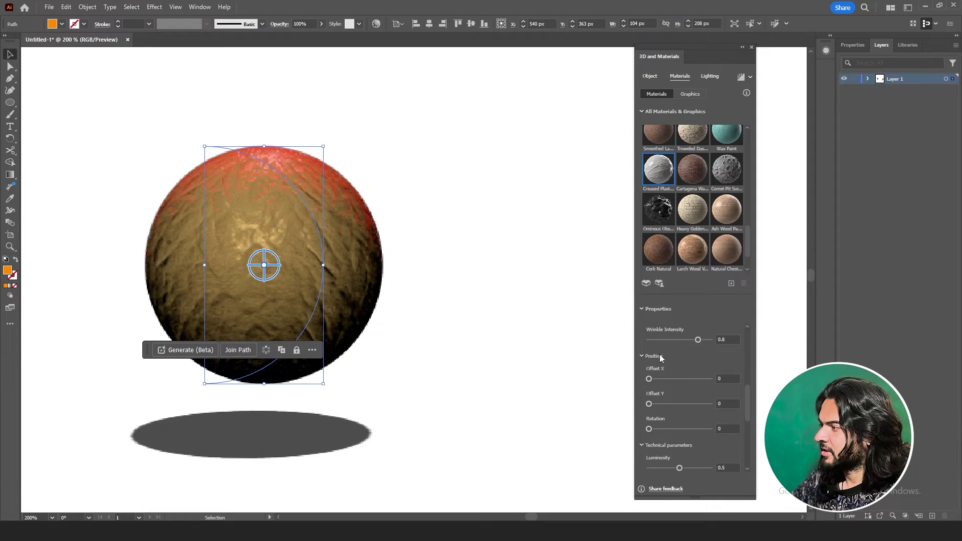
drag(649, 379, 659, 430)
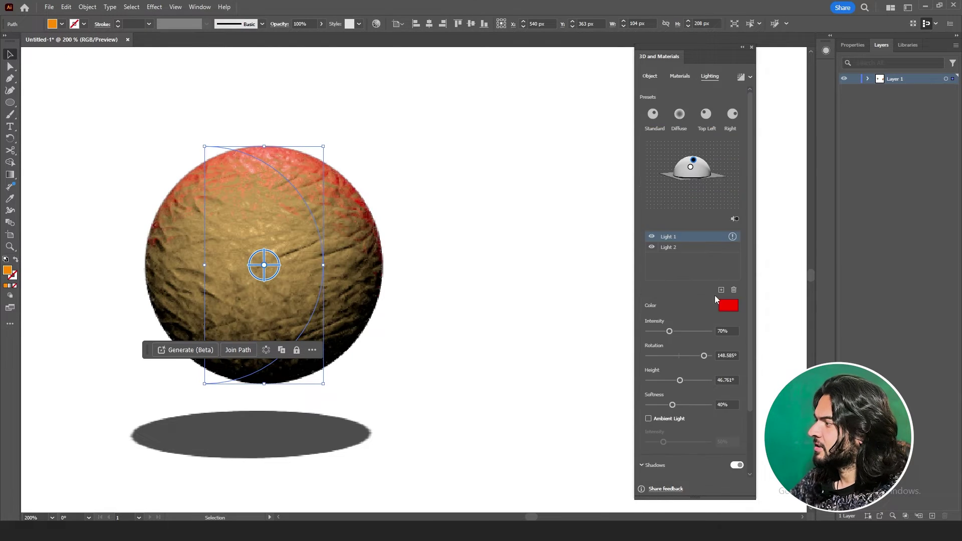
Step: Adjust the light colours and positions to light the sphere blue and red from opposite sides, and move it on the artboard
click(728, 305)
click(732, 202)
drag(696, 167, 702, 169)
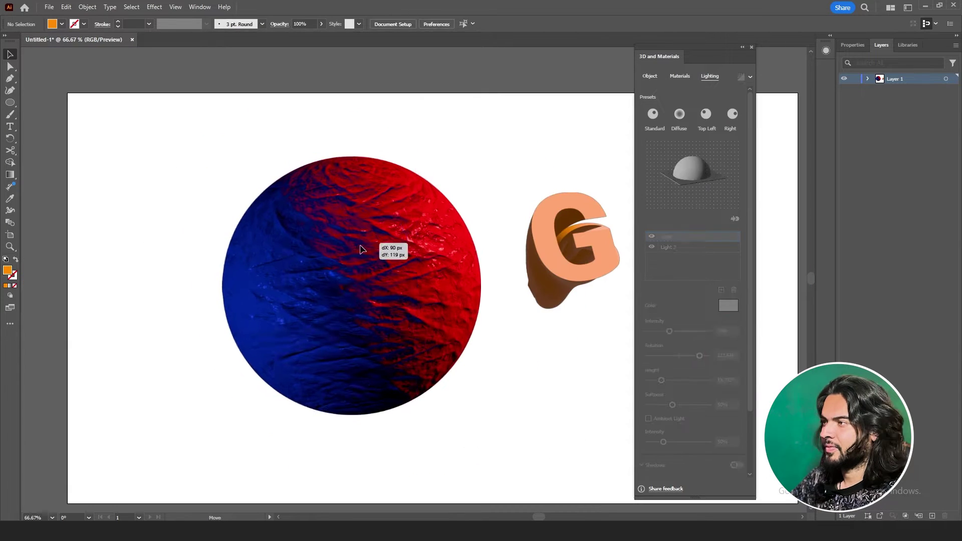
drag(360, 249, 345, 257)
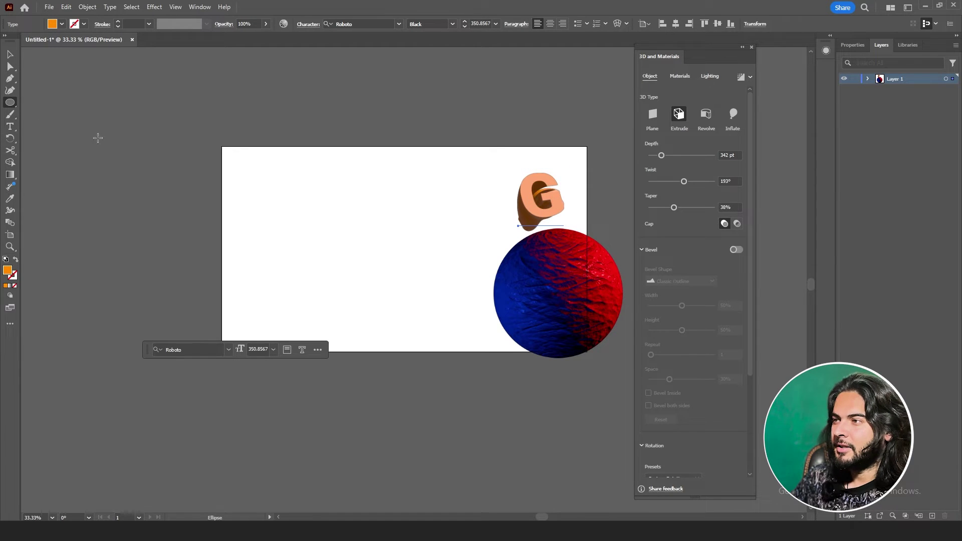
Step: Draw a 555 px orange circle with two smaller circles inside and align all three on a common centre
drag(330, 251, 290, 246)
key(v)
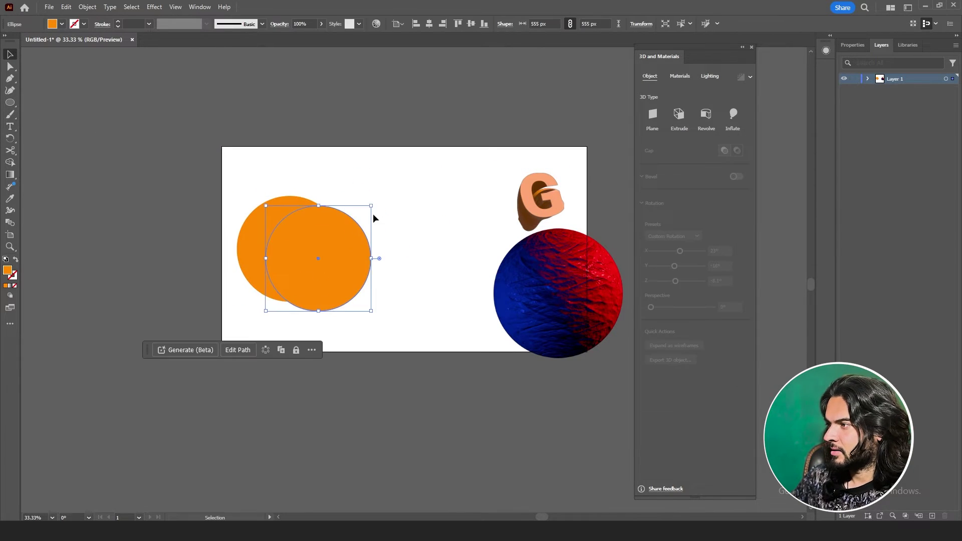
drag(342, 196, 323, 227)
click(431, 24)
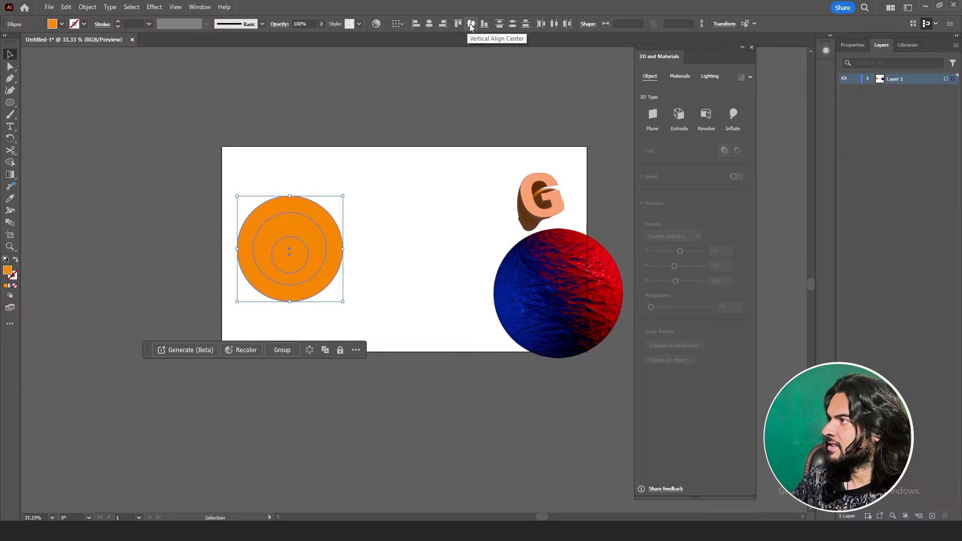
drag(272, 255, 327, 251)
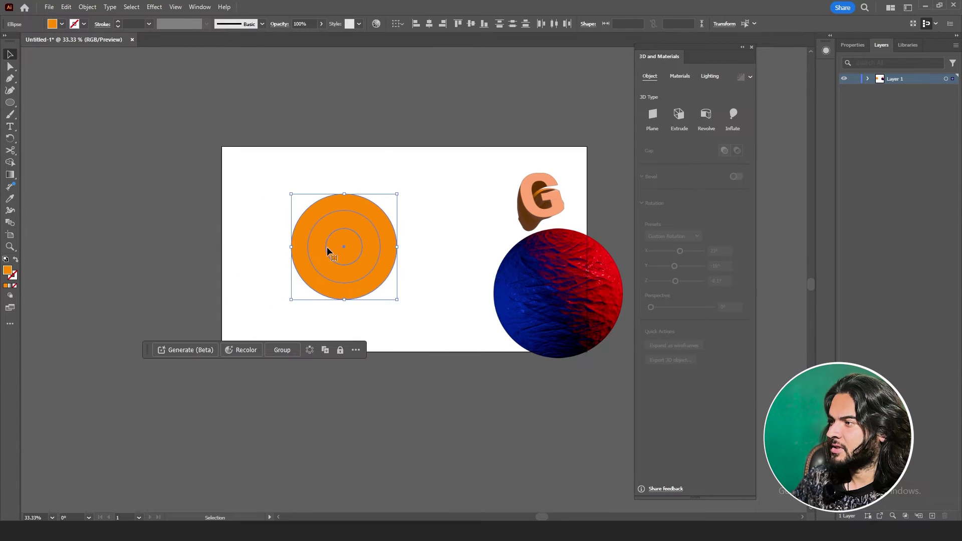
Step: Divide the three concentric circles with Pathfinder and ungroup the resulting pieces
click(199, 8)
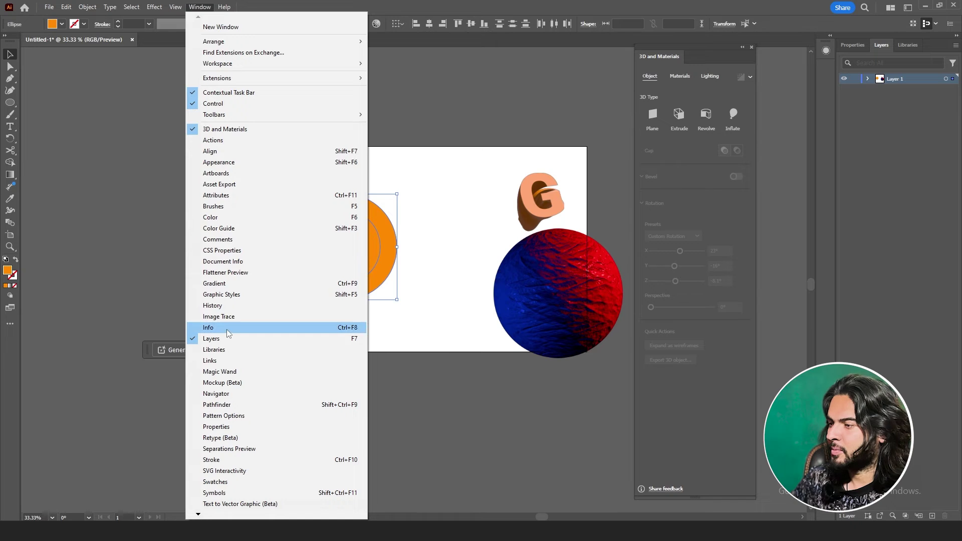
click(249, 406)
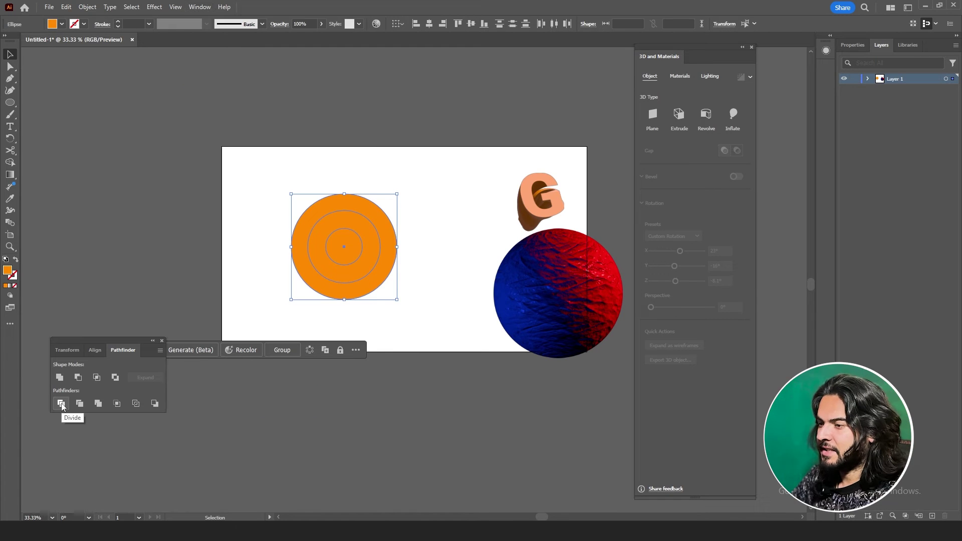
right_click(336, 239)
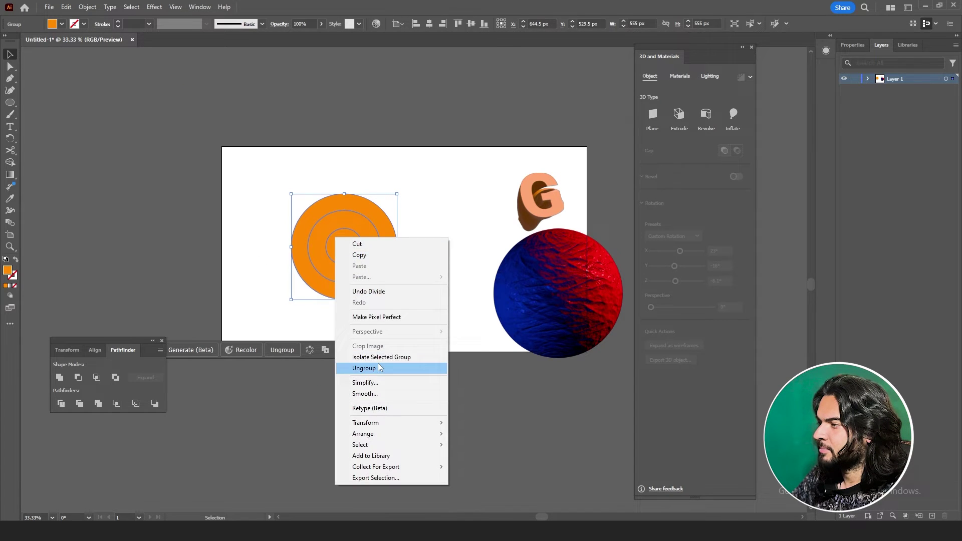
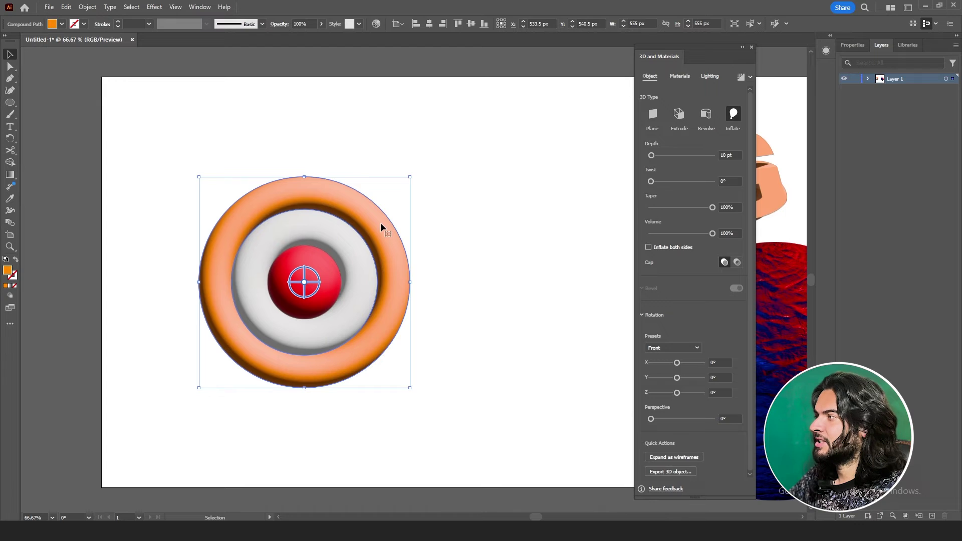
Step: Try a greater depth on the inflated white ring and reposition its light to about 67.8° rotation and 40.3° height
click(345, 256)
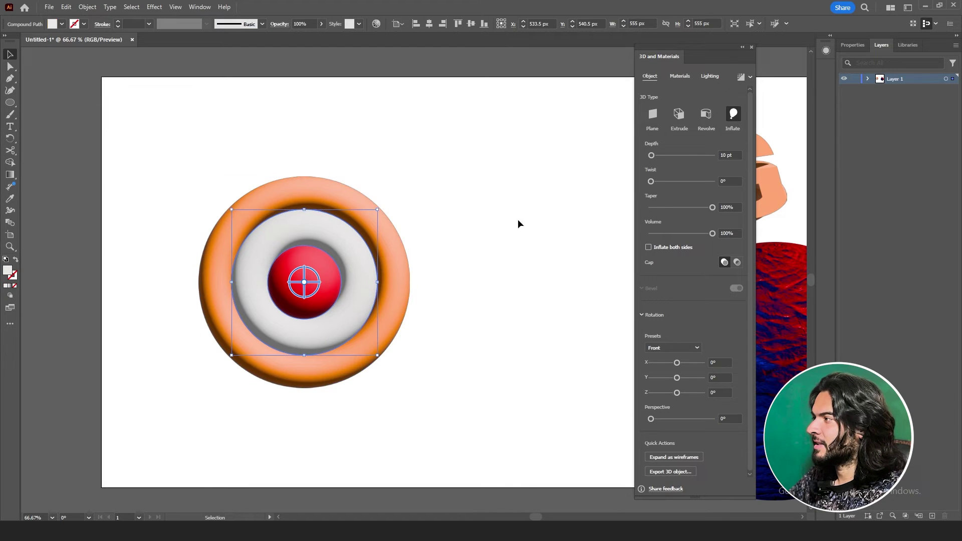
drag(652, 155, 678, 157)
click(716, 77)
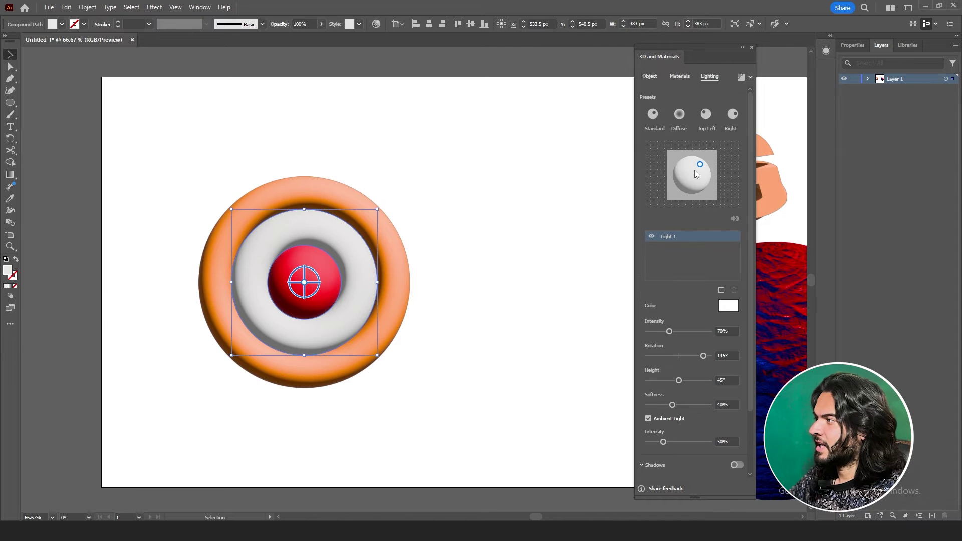
mouse_move(701, 166)
mouse_down()
mouse_move(681, 189)
mouse_move(703, 177)
mouse_up()
key(ctrl+z)
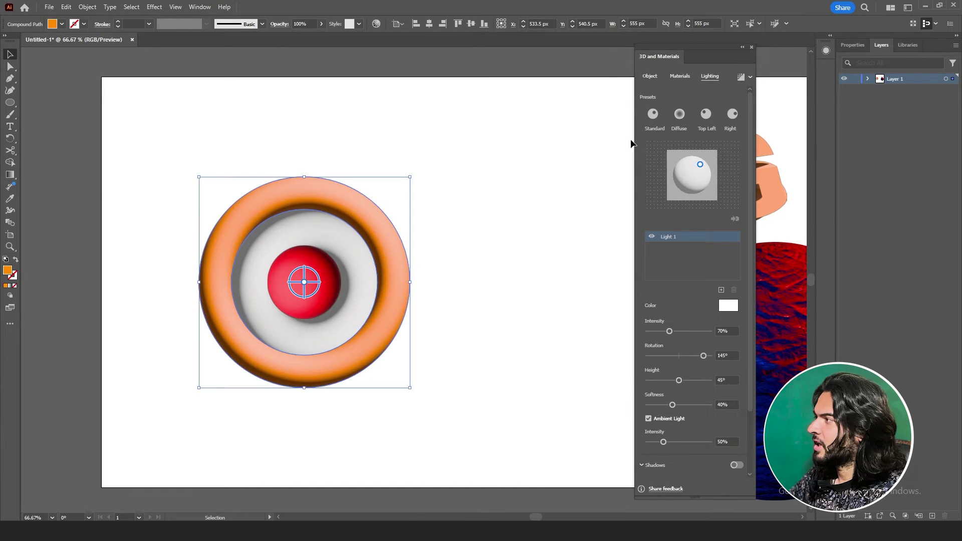
Step: Render the inflated orange ring, white ring and red centre with ray tracing
click(741, 78)
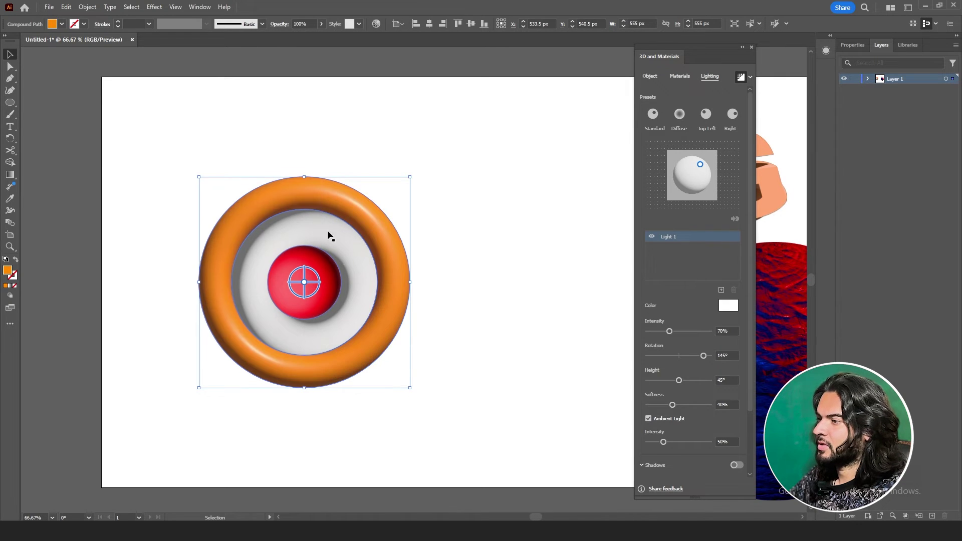
click(355, 284)
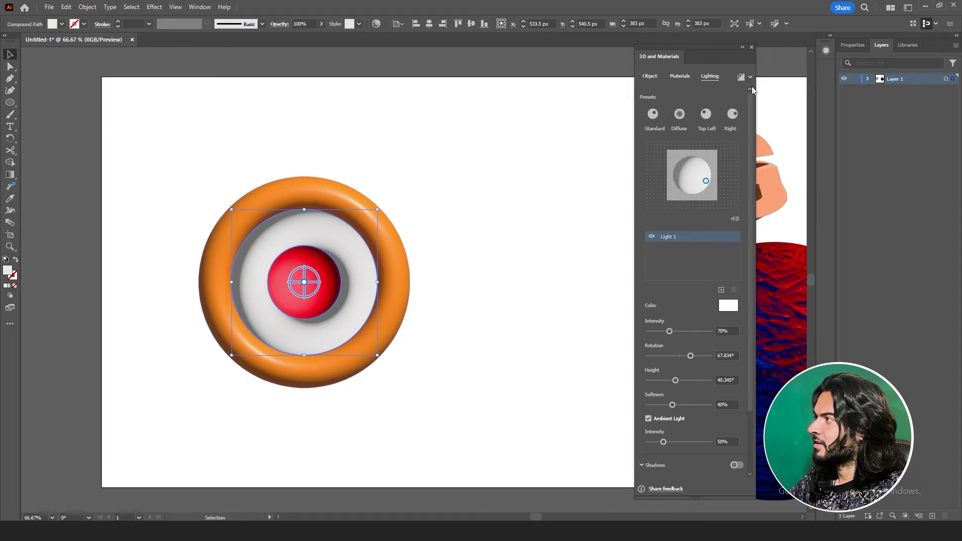
click(325, 259)
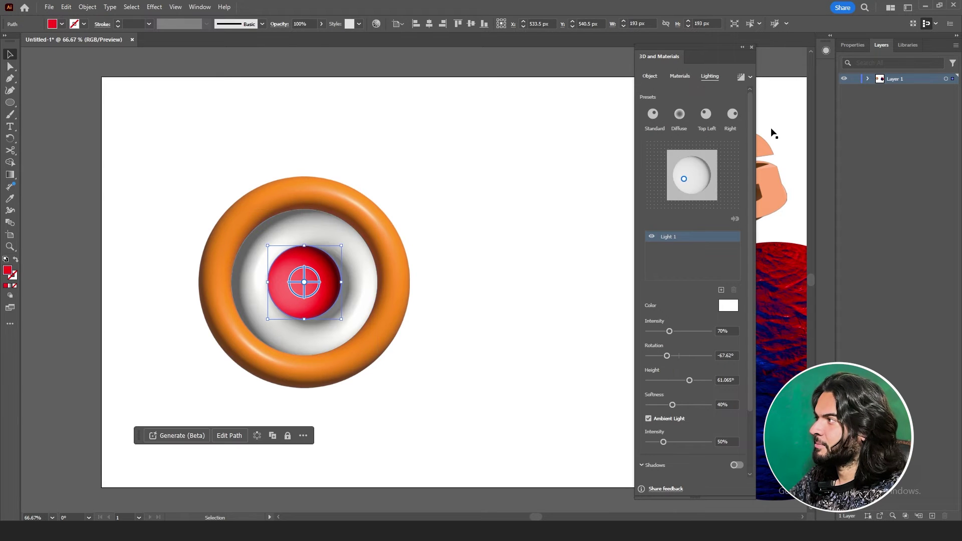
Step: Select all the inflated circle shapes and move them left to clear the middle of the artboard
scroll(514, 205, down, 1)
drag(182, 165, 441, 359)
mouse_move(316, 264)
mouse_down()
mouse_move(185, 264)
mouse_move(58, 306)
mouse_move(73, 302)
mouse_up()
Step: Draw a 631 px circle on the cleared artboard area and fill it with bright blue
key(l)
drag(264, 140, 504, 380)
key(v)
double_click(7, 271)
click(733, 202)
Step: Add a white letter F in Roboto Black, scale it to about 499 pt and position it in the blue circle's centre
click(10, 126)
click(184, 279)
drag(191, 271, 254, 132)
scroll(254, 132, up, 1)
double_click(7, 271)
click(501, 202)
click(732, 202)
drag(246, 196, 441, 240)
drag(395, 238, 395, 251)
Step: Convert the letter F to outlines
click(87, 7)
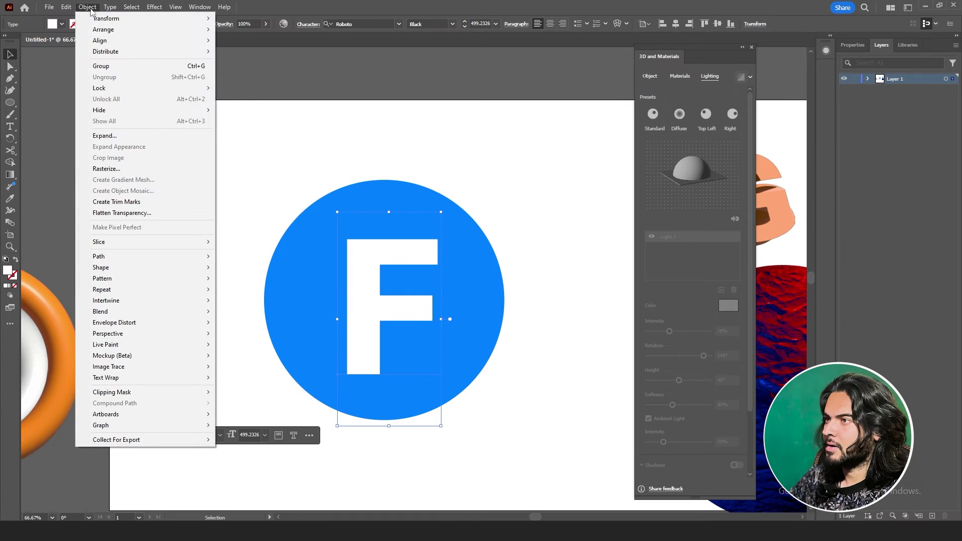
right_click(373, 248)
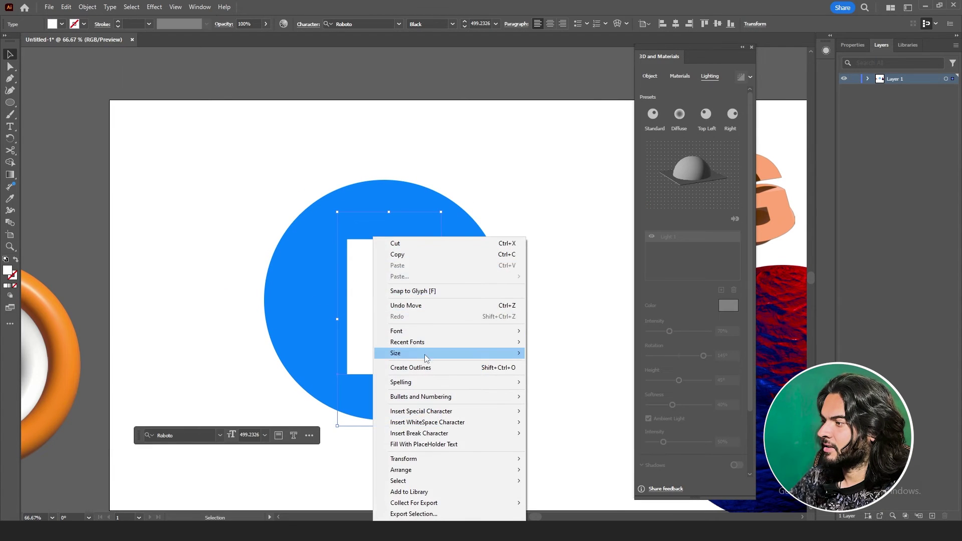
click(411, 368)
Step: Divide the blue circle and the outlined F with Pathfinder and ungroup the pieces
drag(284, 176, 429, 312)
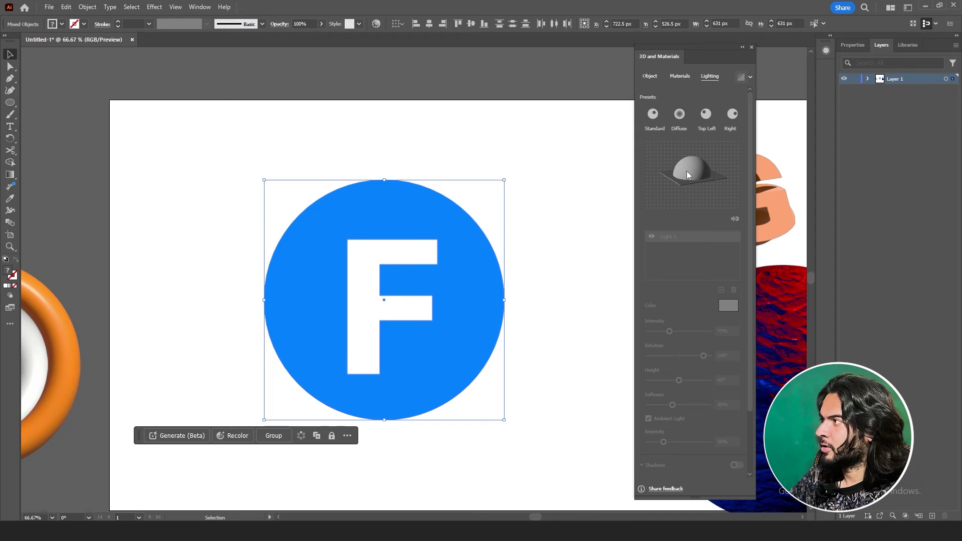
click(196, 7)
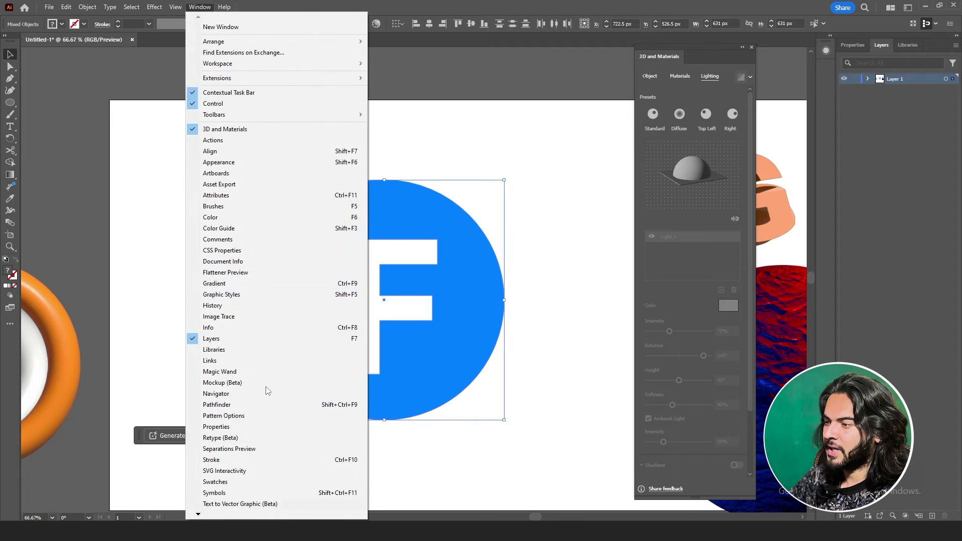
click(265, 404)
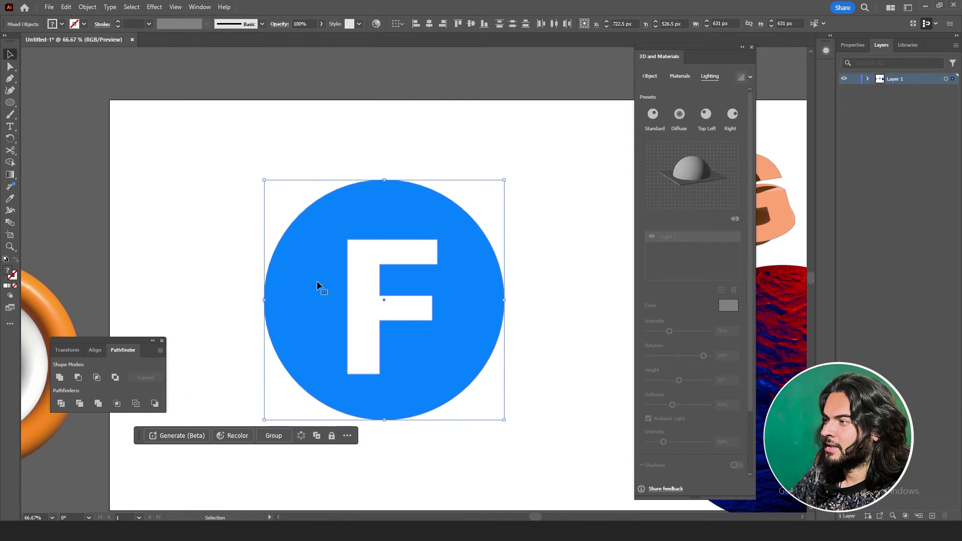
click(63, 404)
right_click(346, 271)
click(389, 402)
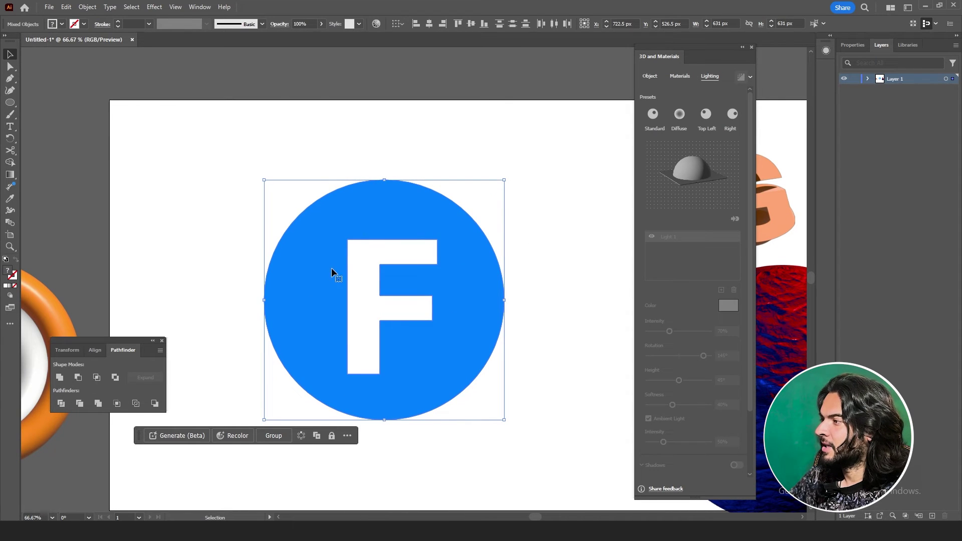
Step: Inflate the blue circle and the white F, and render both with ray tracing
click(652, 75)
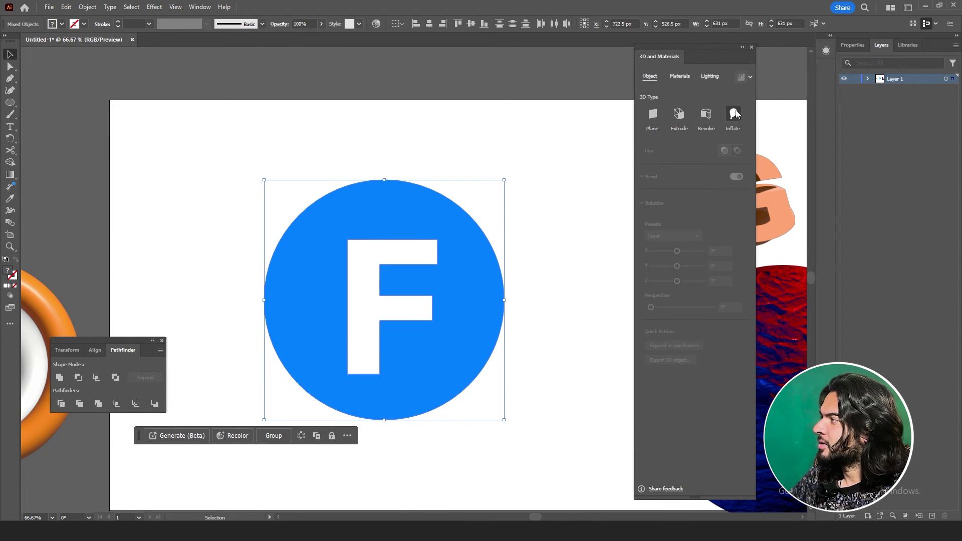
click(734, 114)
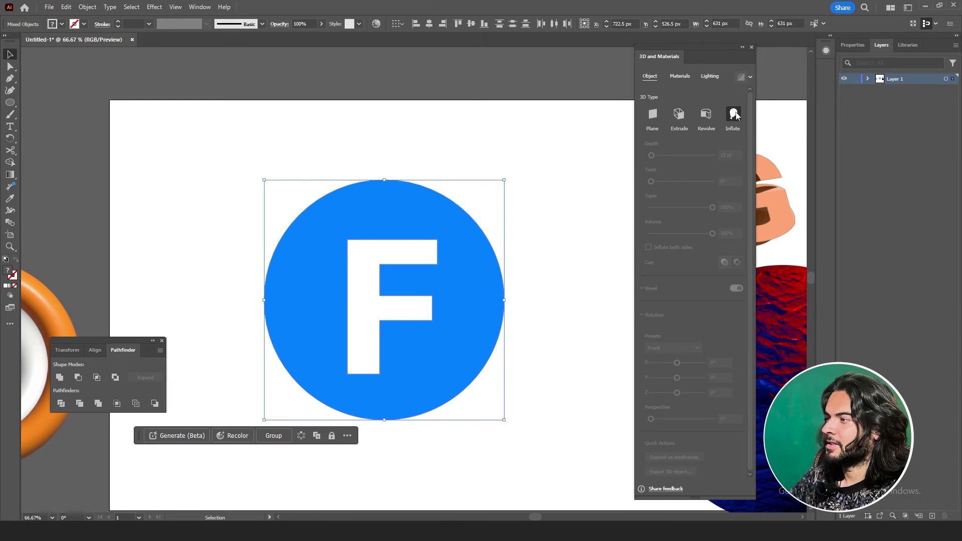
click(531, 233)
click(474, 260)
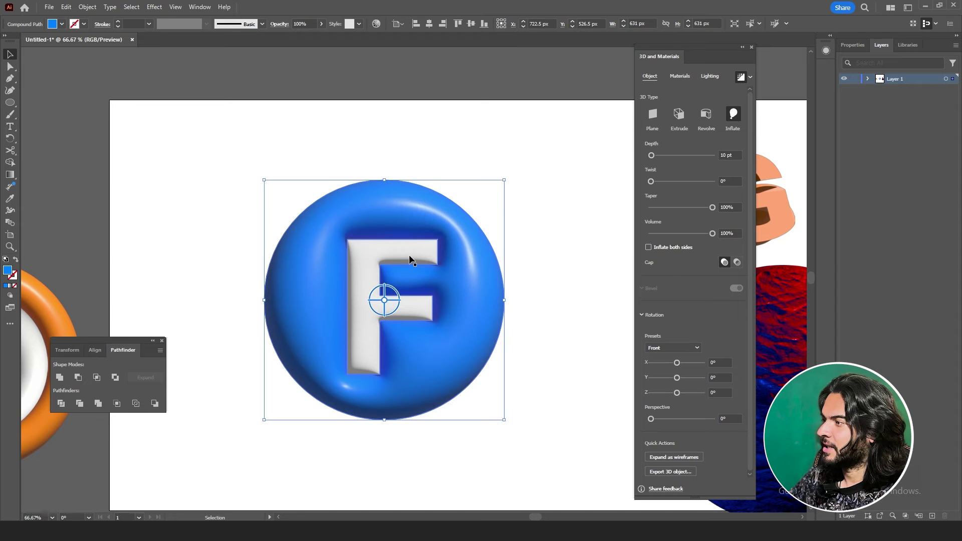
click(366, 281)
key(ctrl+shift+a)
key(ctrl+1)
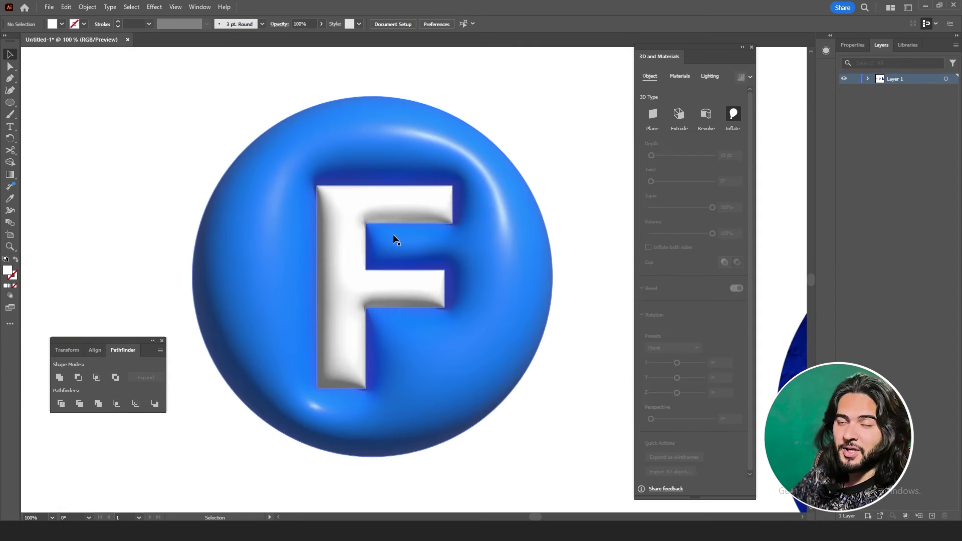